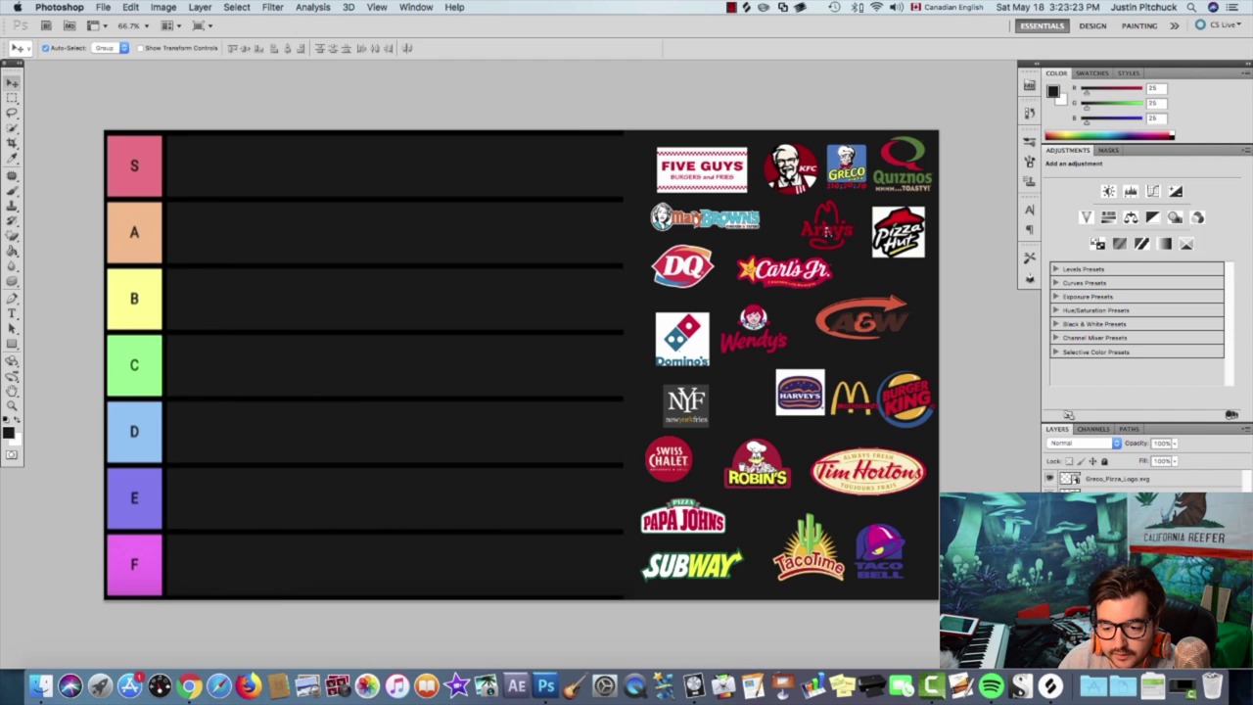
# Step: Place the Arby's logo in the F row and the Pizza Hut logo in the E row
pyautogui.moveTo(827, 231); pyautogui.dragTo(198, 573)
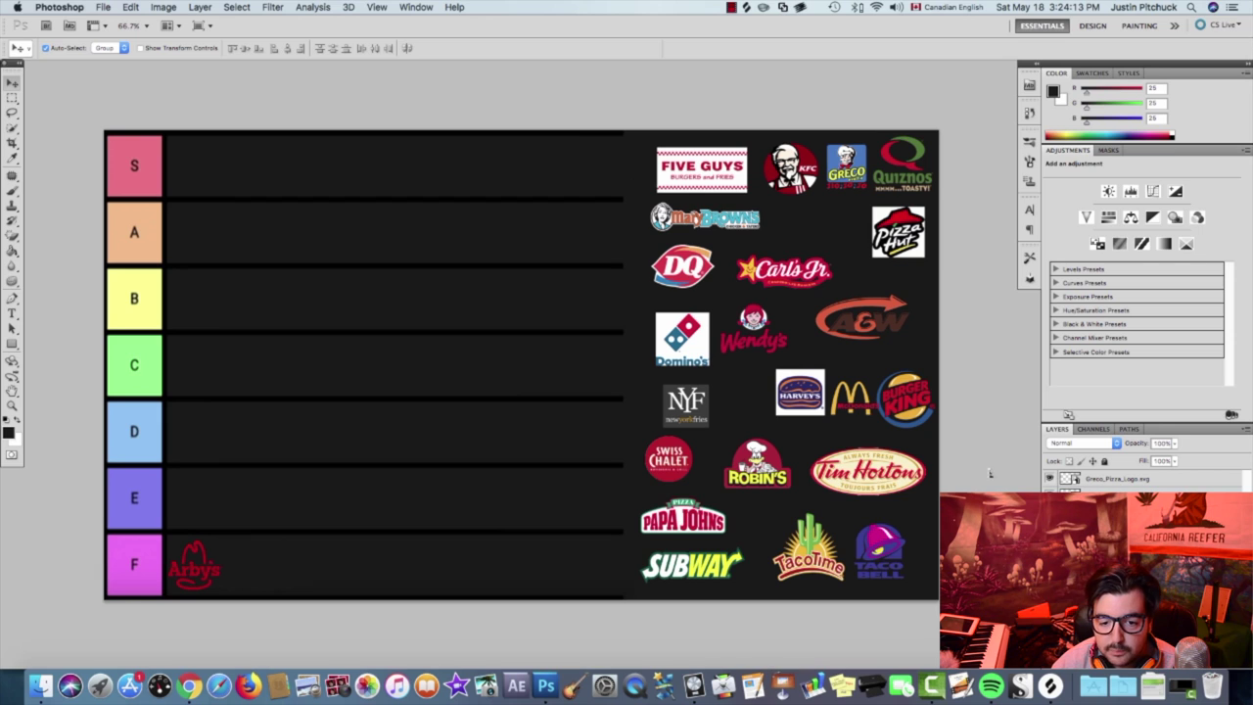
pyautogui.moveTo(888, 237)
pyautogui.mouseDown()
pyautogui.moveTo(862, 295)
pyautogui.moveTo(895, 251)
pyautogui.moveTo(867, 243)
pyautogui.mouseUp()
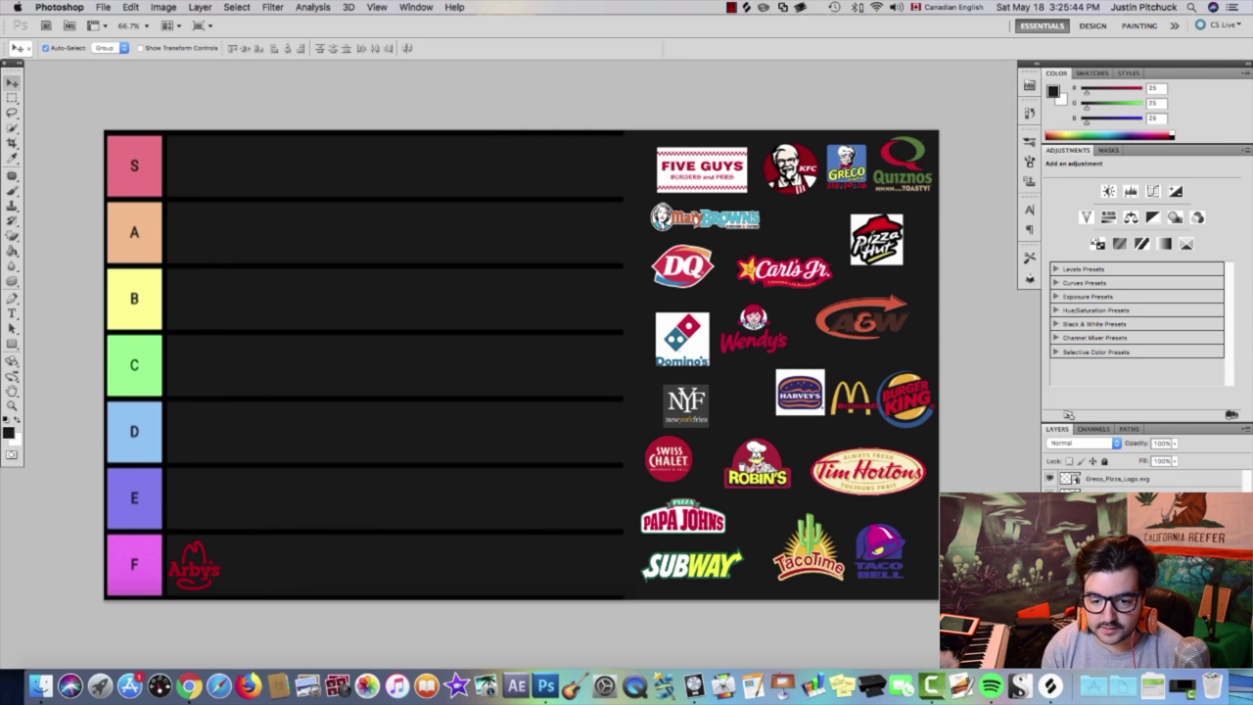
pyautogui.moveTo(866, 247); pyautogui.dragTo(190, 507)
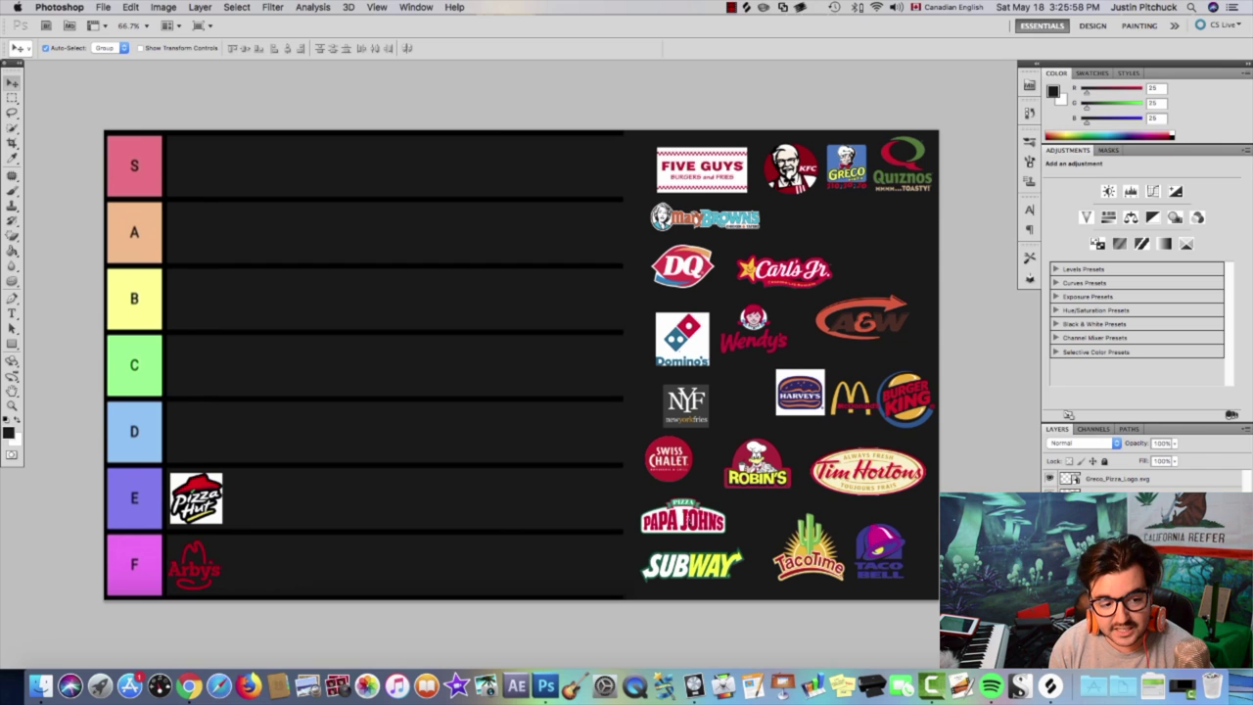
# Step: Place the Papa Johns and Domino's logos side by side in the D row and the Greco logo in the C row
pyautogui.moveTo(682, 518); pyautogui.dragTo(210, 438)
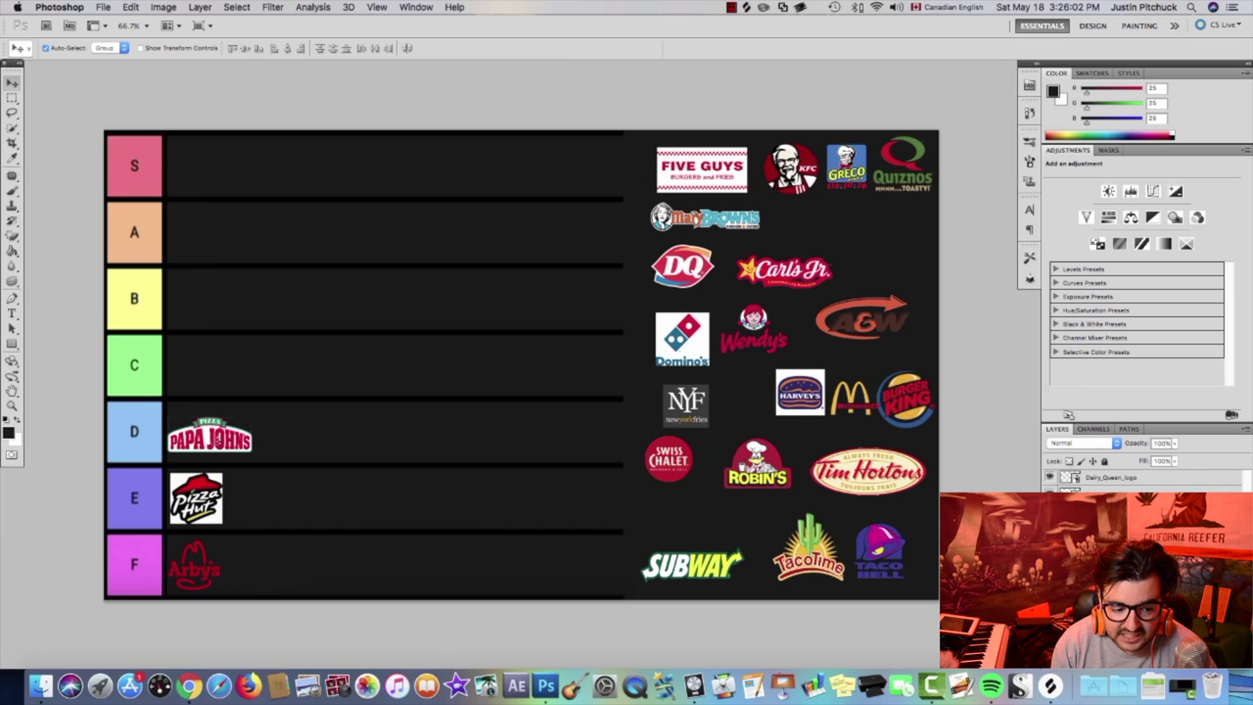
pyautogui.moveTo(684, 338); pyautogui.dragTo(285, 431)
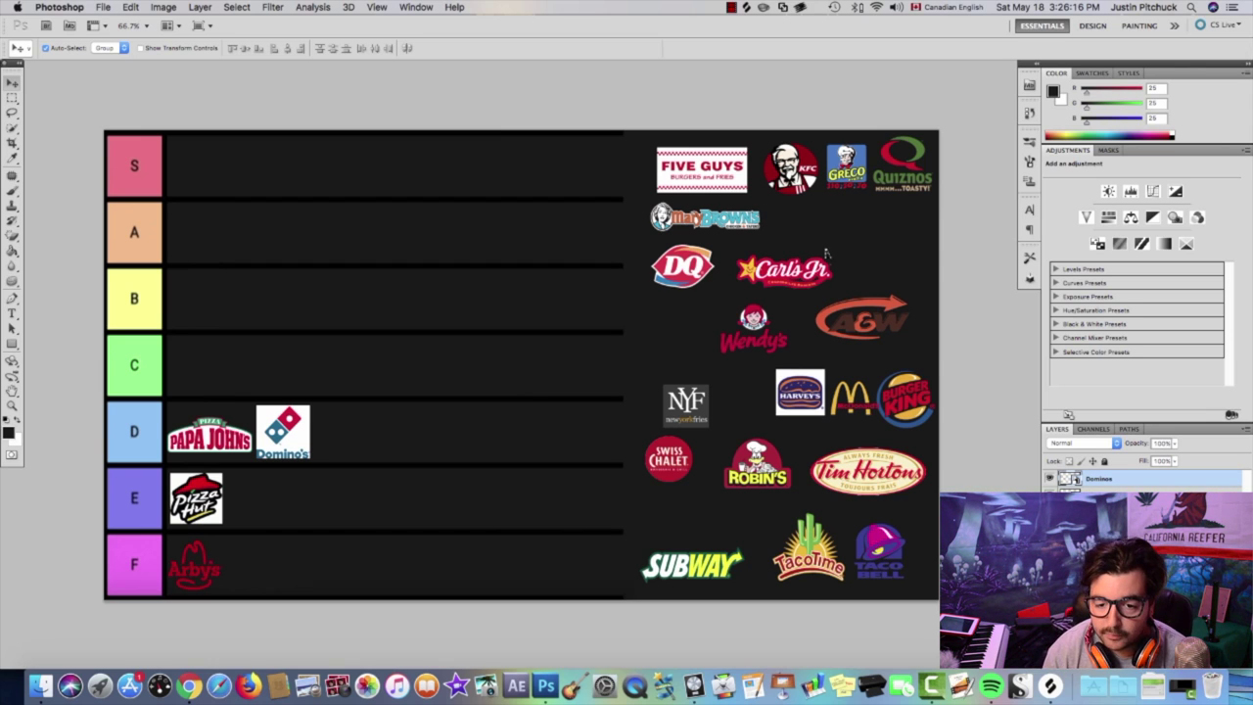
pyautogui.moveTo(843, 188); pyautogui.dragTo(869, 264)
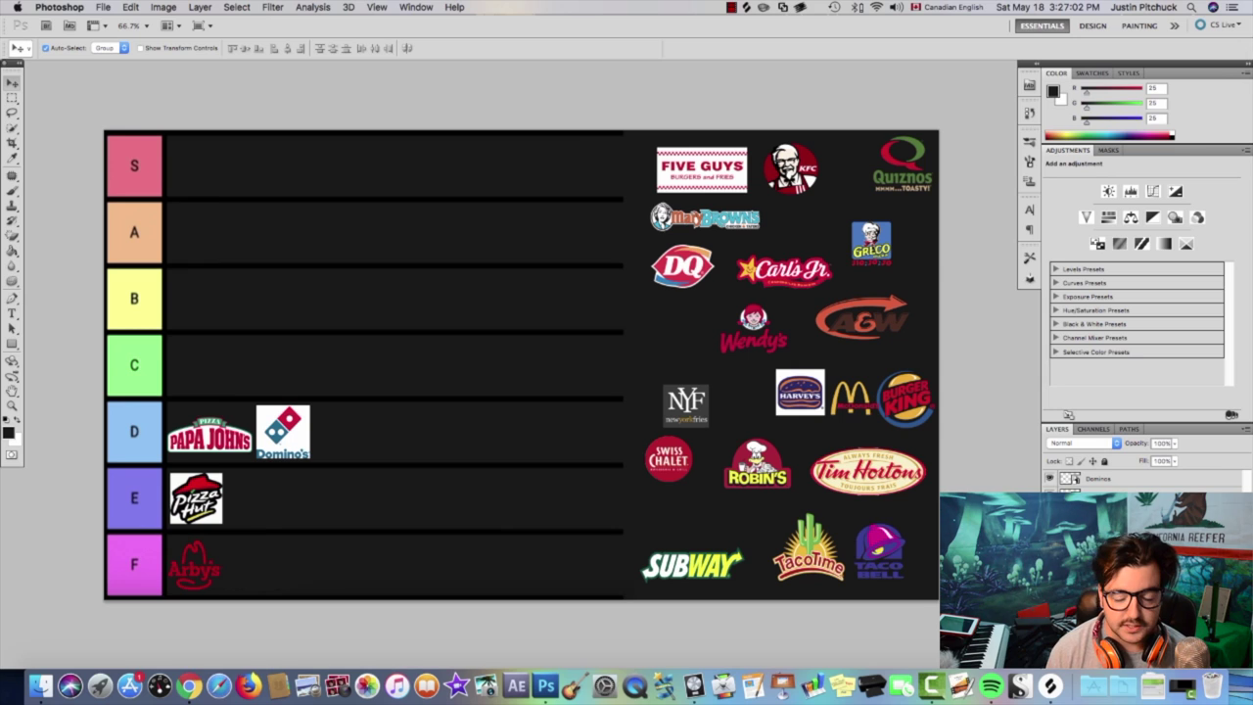
pyautogui.moveTo(871, 243); pyautogui.dragTo(528, 296)
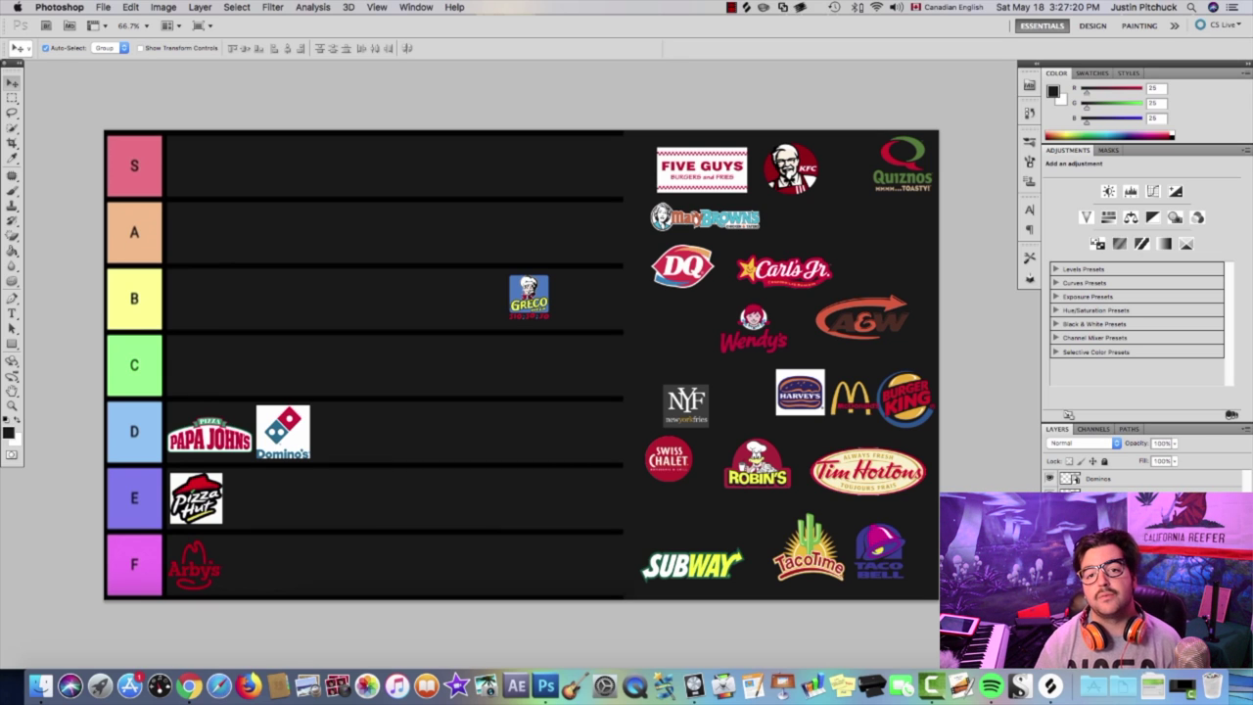
pyautogui.moveTo(528, 297); pyautogui.dragTo(189, 368)
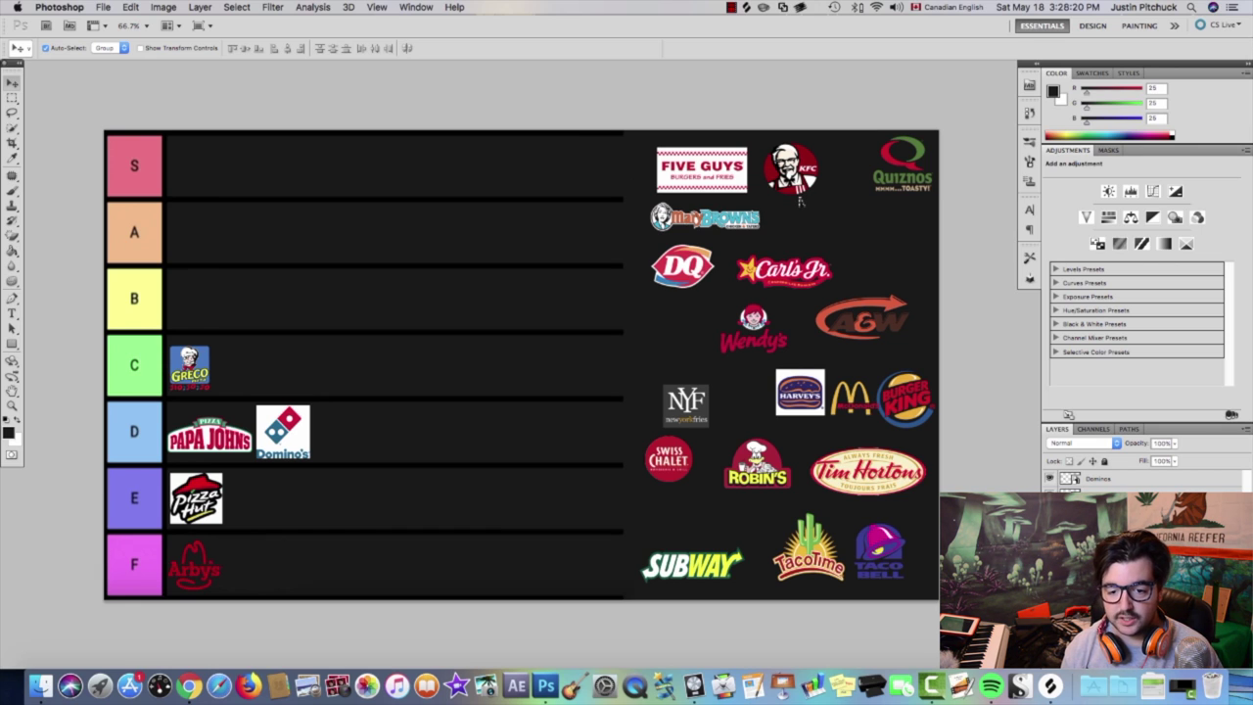
# Step: In the unranked area, move the Quiznos logo down above A&W and place the Mary Brown's logo beside KFC
pyautogui.moveTo(705, 217); pyautogui.dragTo(870, 206)
pyautogui.moveTo(548, 294); pyautogui.dragTo(499, 339)
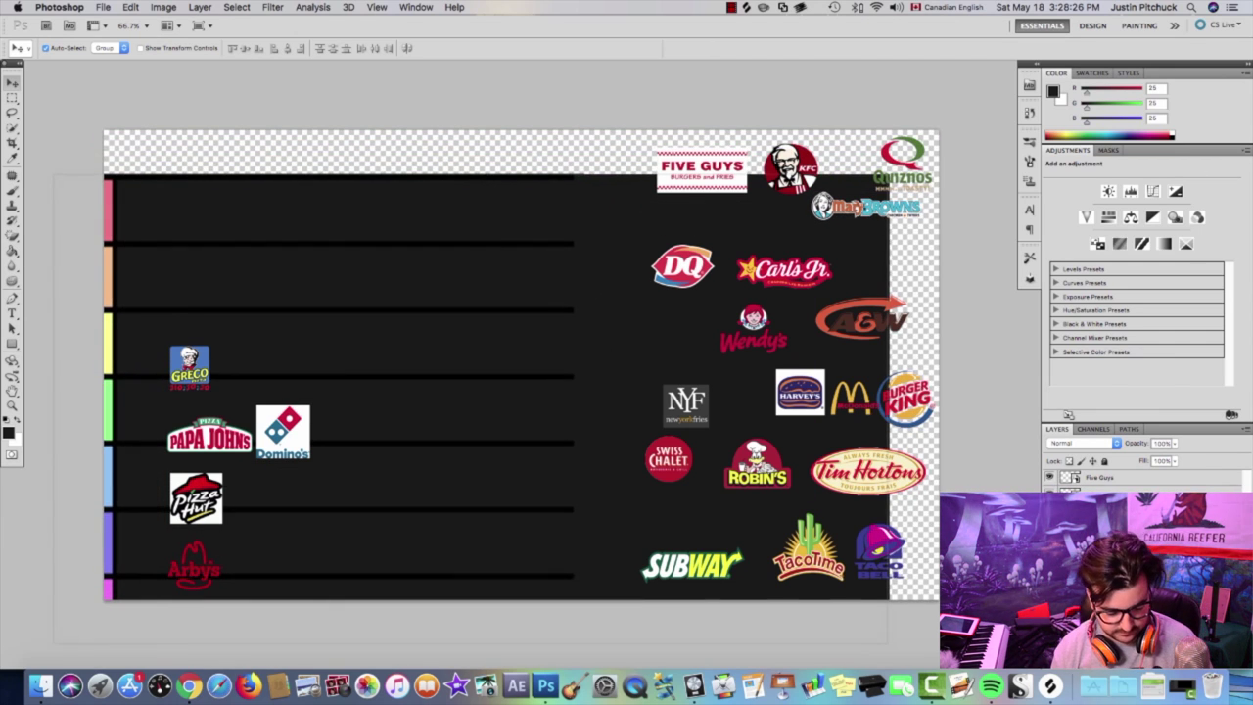
pyautogui.press('super+z')
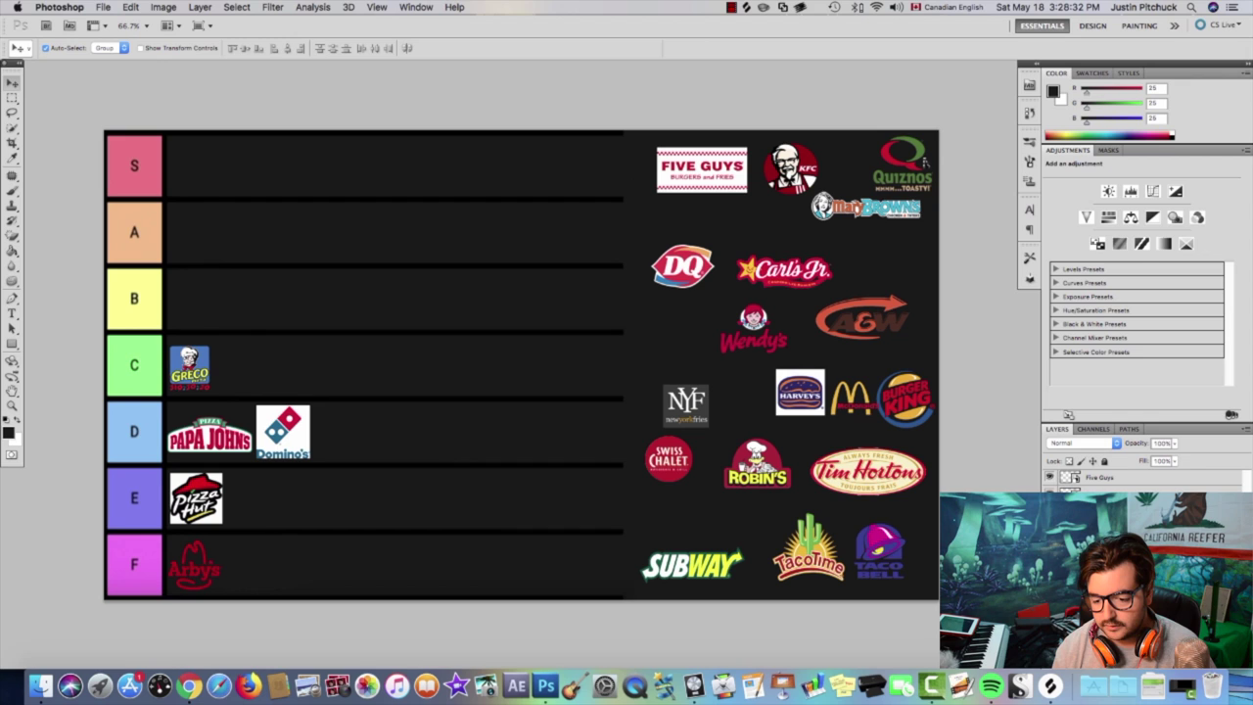
pyautogui.moveTo(888, 193); pyautogui.dragTo(879, 291)
pyautogui.moveTo(835, 207); pyautogui.dragTo(843, 173)
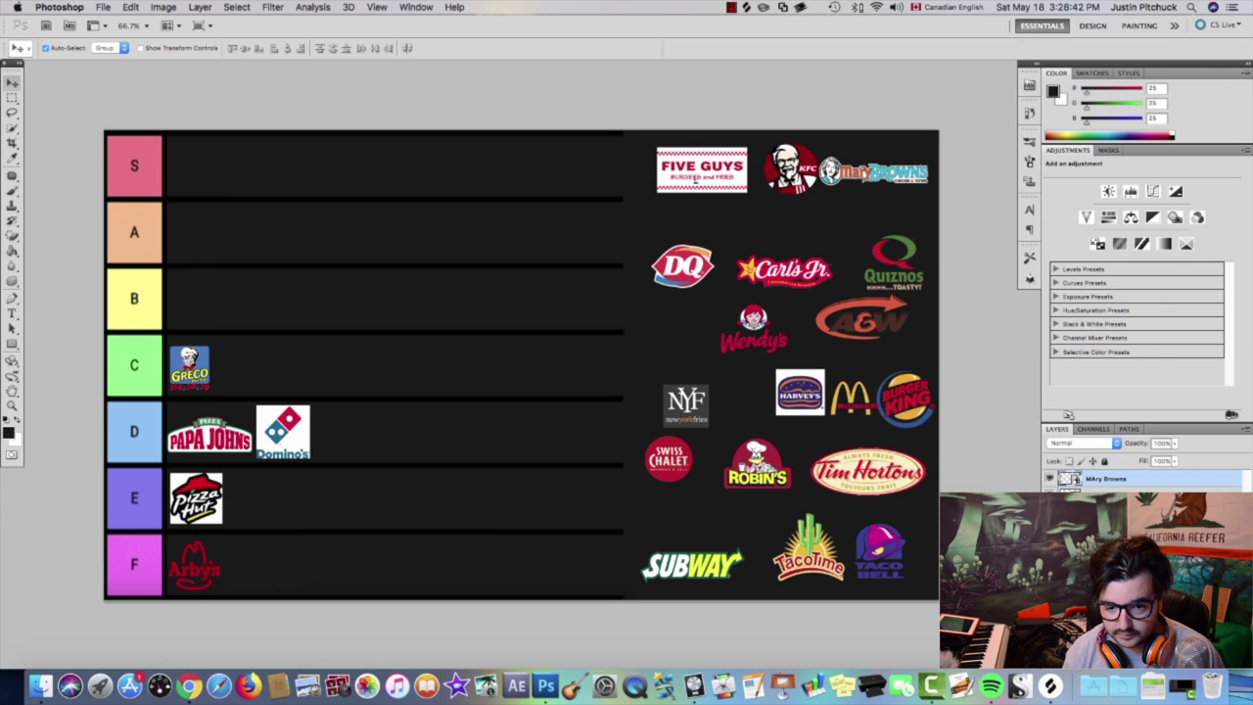
# Step: Group the DQ, Carl's Jr. and Wendy's logos closely beneath Five Guys in the unranked area
pyautogui.moveTo(685, 278); pyautogui.dragTo(678, 244)
pyautogui.moveTo(766, 280); pyautogui.dragTo(742, 239)
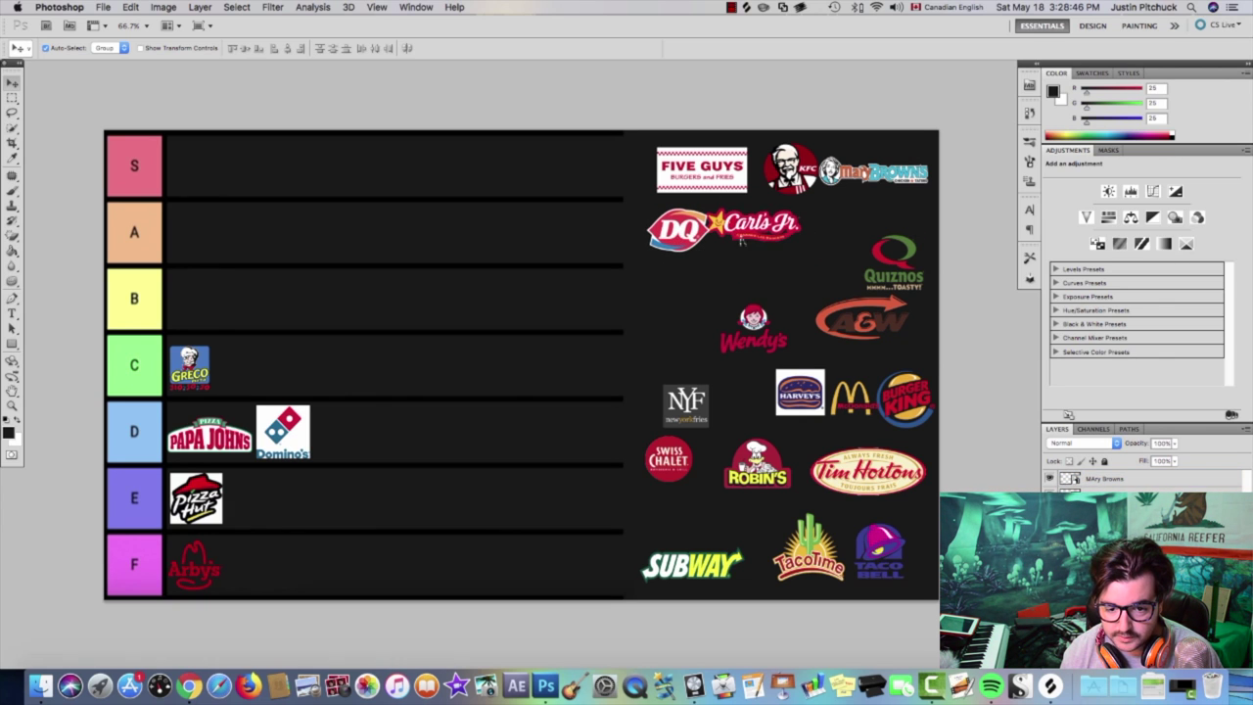
pyautogui.moveTo(753, 323); pyautogui.dragTo(682, 276)
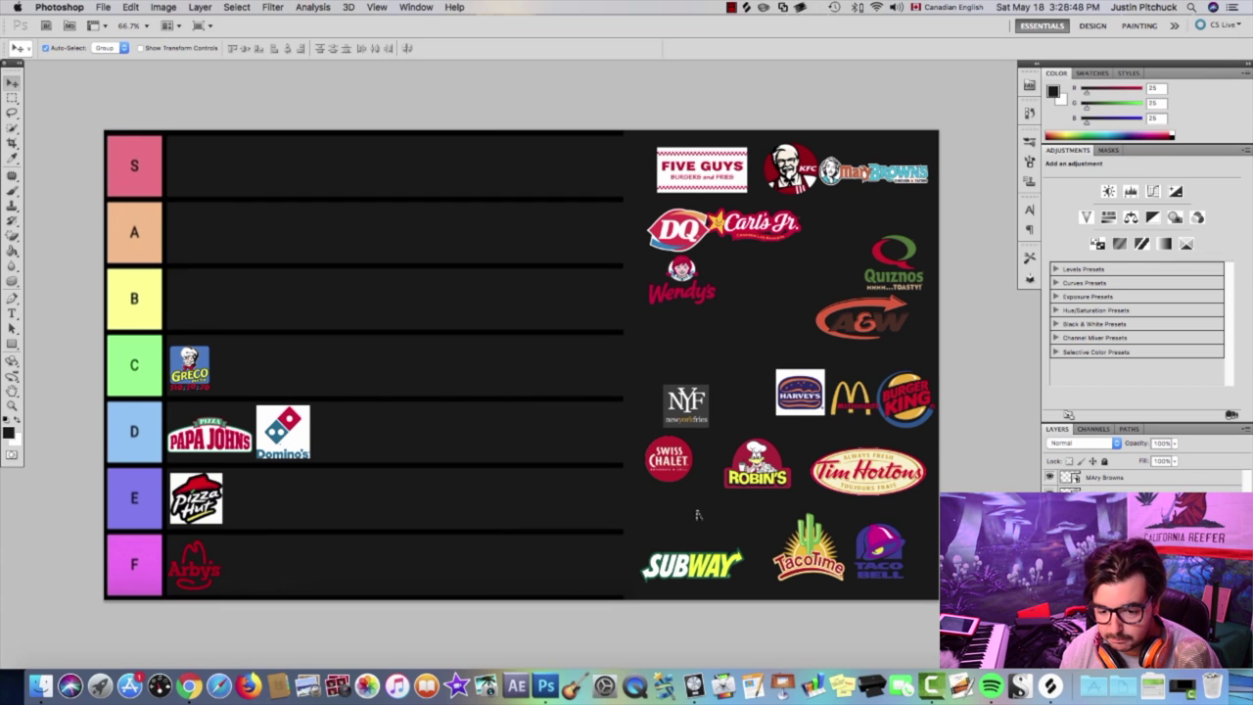
# Step: Move the Burger King logo beside Wendy's and the A&W logo beneath Wendy's, keeping the background in place
pyautogui.moveTo(890, 406); pyautogui.dragTo(747, 314)
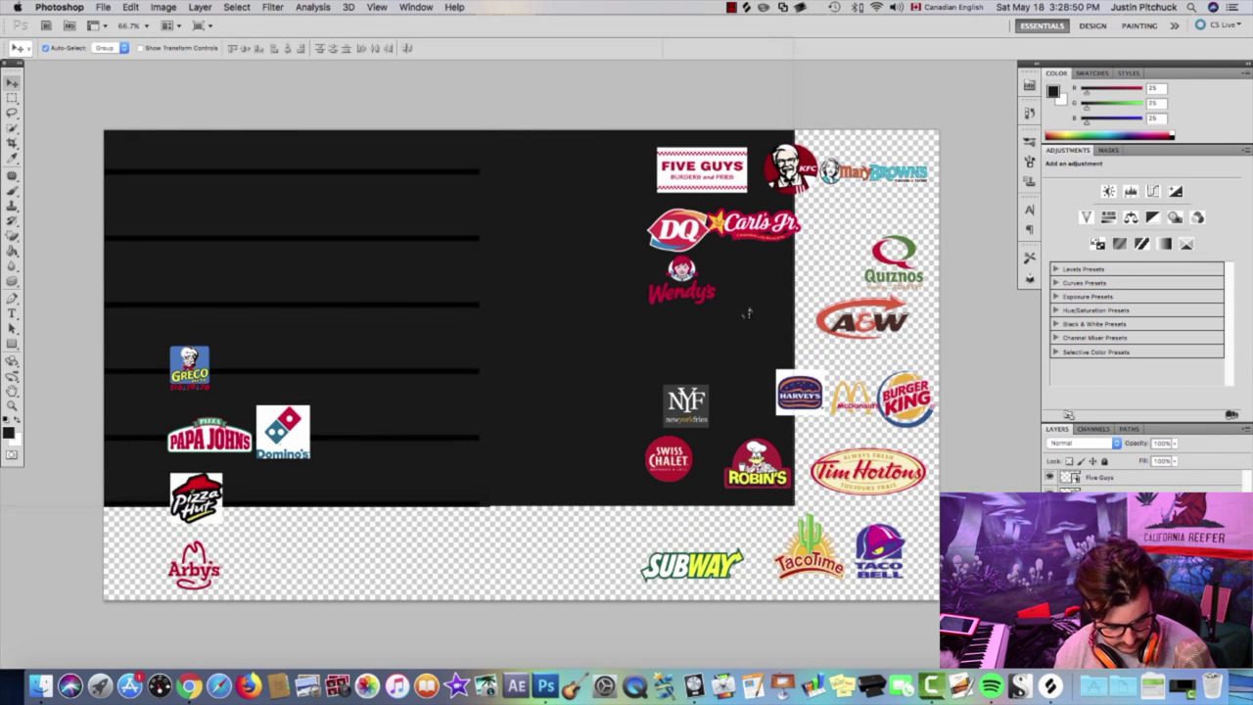
pyautogui.press('super+z')
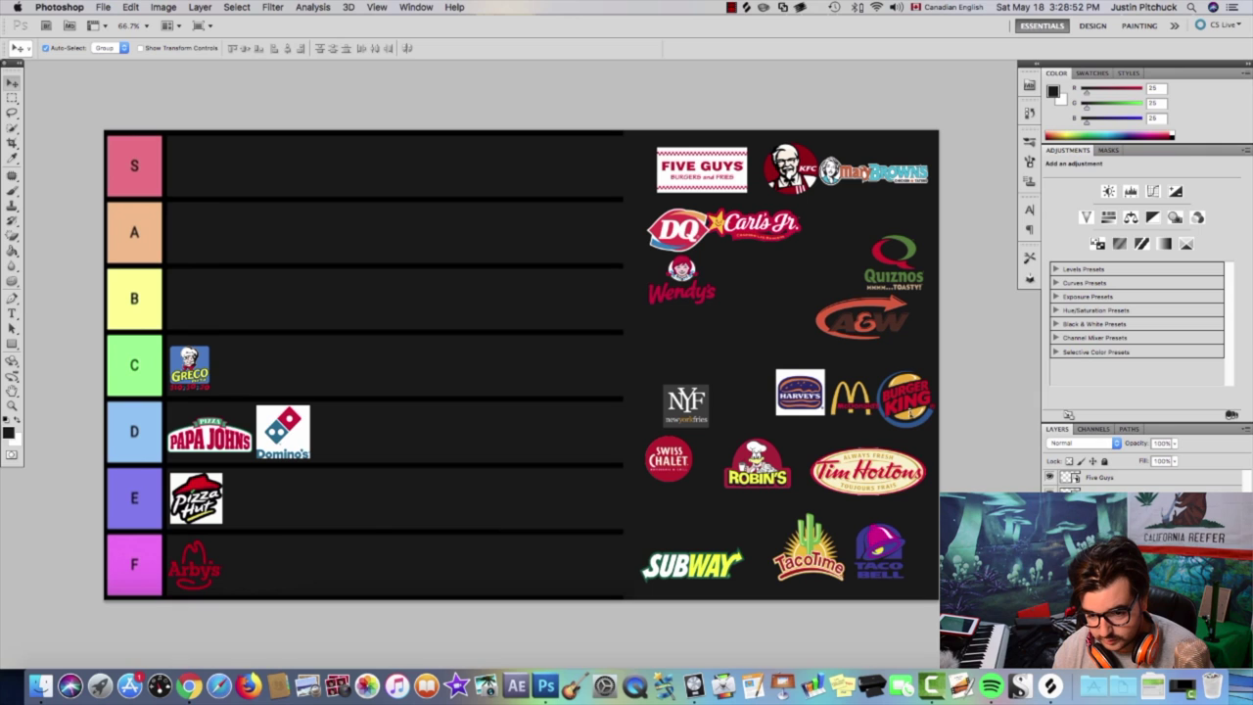
pyautogui.moveTo(900, 400); pyautogui.dragTo(744, 283)
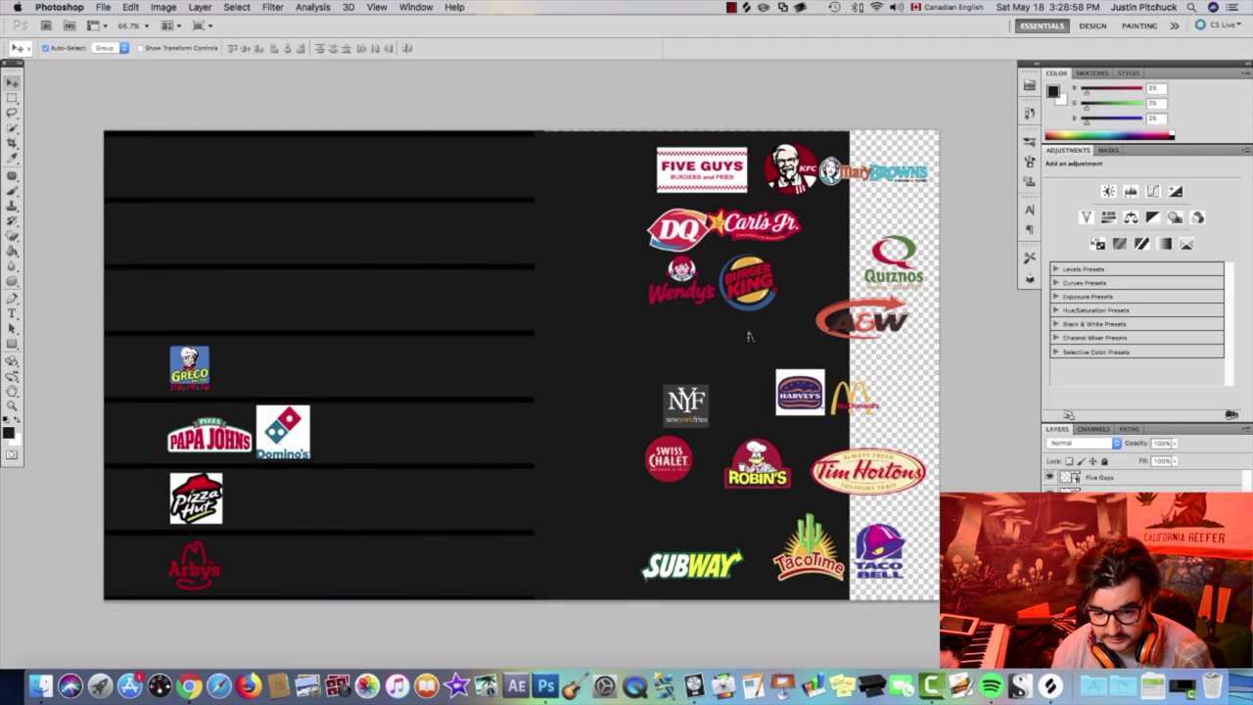
pyautogui.moveTo(840, 326); pyautogui.dragTo(658, 344)
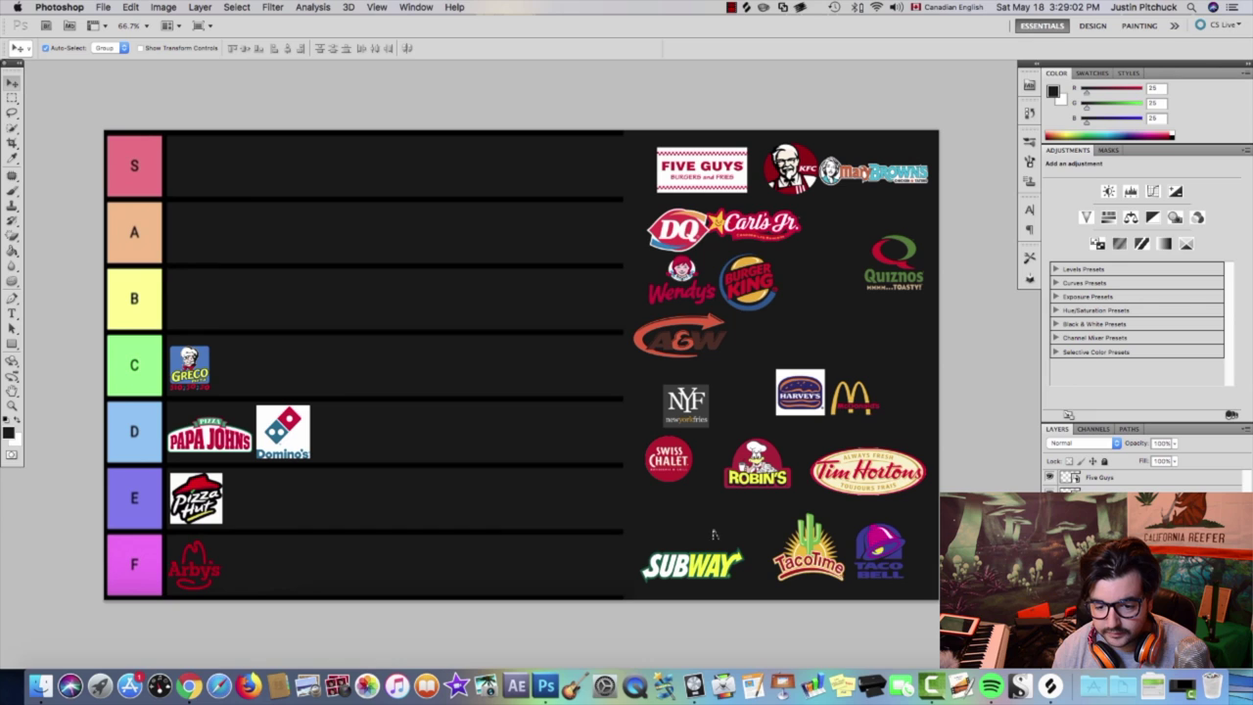
# Step: Move the McDonald's logo beside A&W and the Harvey's logo just below McDonald's
pyautogui.click(854, 404)
pyautogui.moveTo(851, 405); pyautogui.dragTo(754, 352)
pyautogui.click(807, 395)
pyautogui.moveTo(805, 397); pyautogui.dragTo(742, 395)
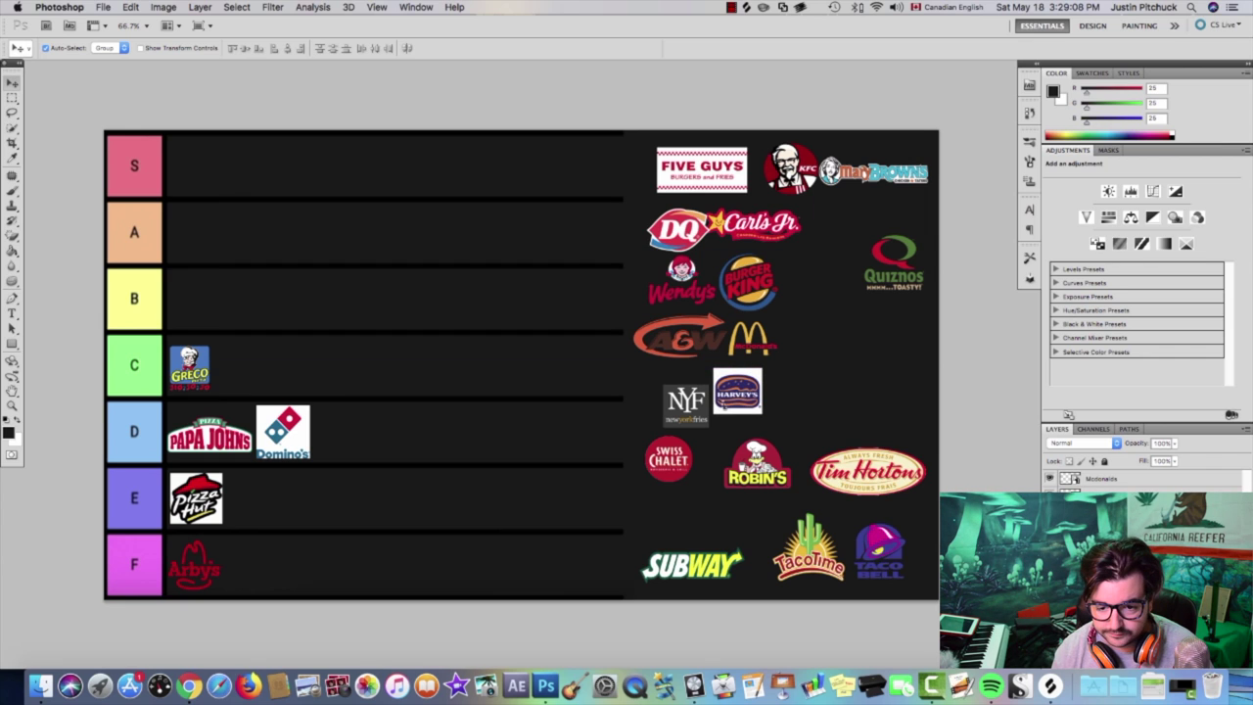
# Step: Move the New York Fries and Subway logos below Quiznos, away from the burger chains
pyautogui.moveTo(685, 399); pyautogui.dragTo(895, 375)
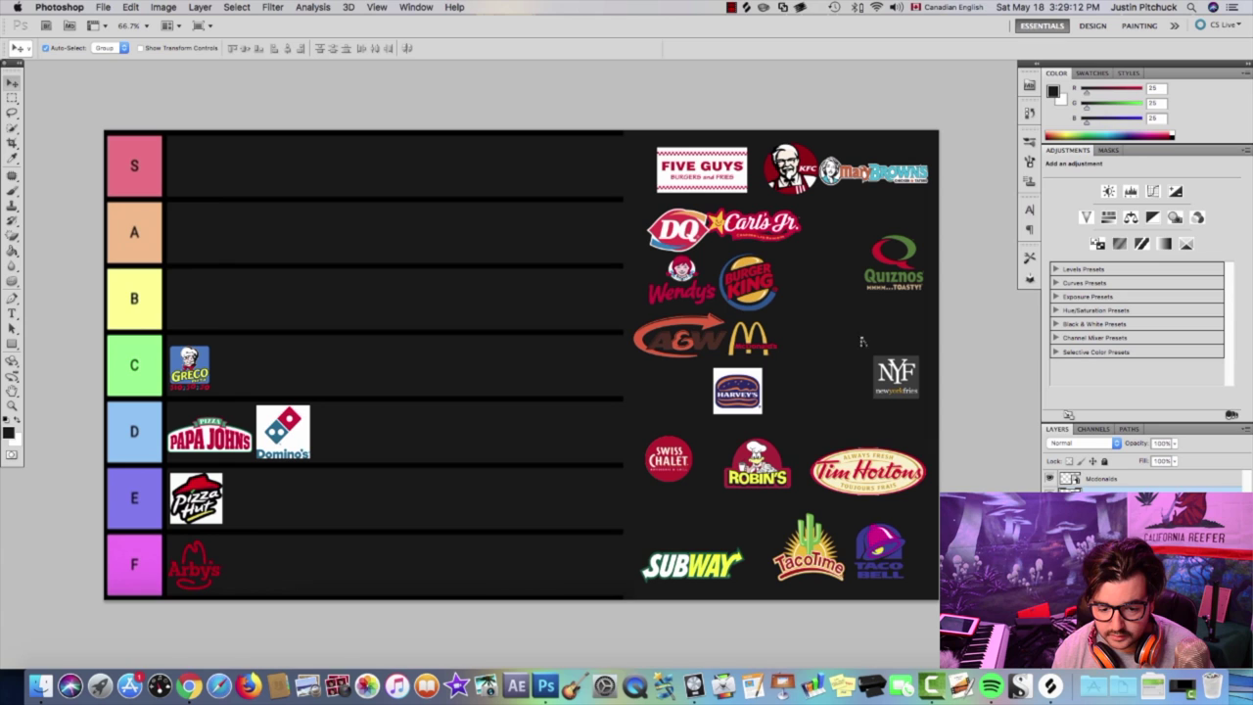
pyautogui.click(684, 576)
pyautogui.moveTo(684, 574); pyautogui.dragTo(866, 320)
# Step: Stack Tim Hortons above Robin's in the unranked area's lower corner, and place Swiss Chalet above Taco Bell and TacoTime on the opposite side
pyautogui.moveTo(761, 474); pyautogui.dragTo(676, 574)
pyautogui.moveTo(821, 496); pyautogui.dragTo(646, 543)
pyautogui.moveTo(666, 474); pyautogui.dragTo(899, 485)
pyautogui.moveTo(875, 552); pyautogui.dragTo(840, 565)
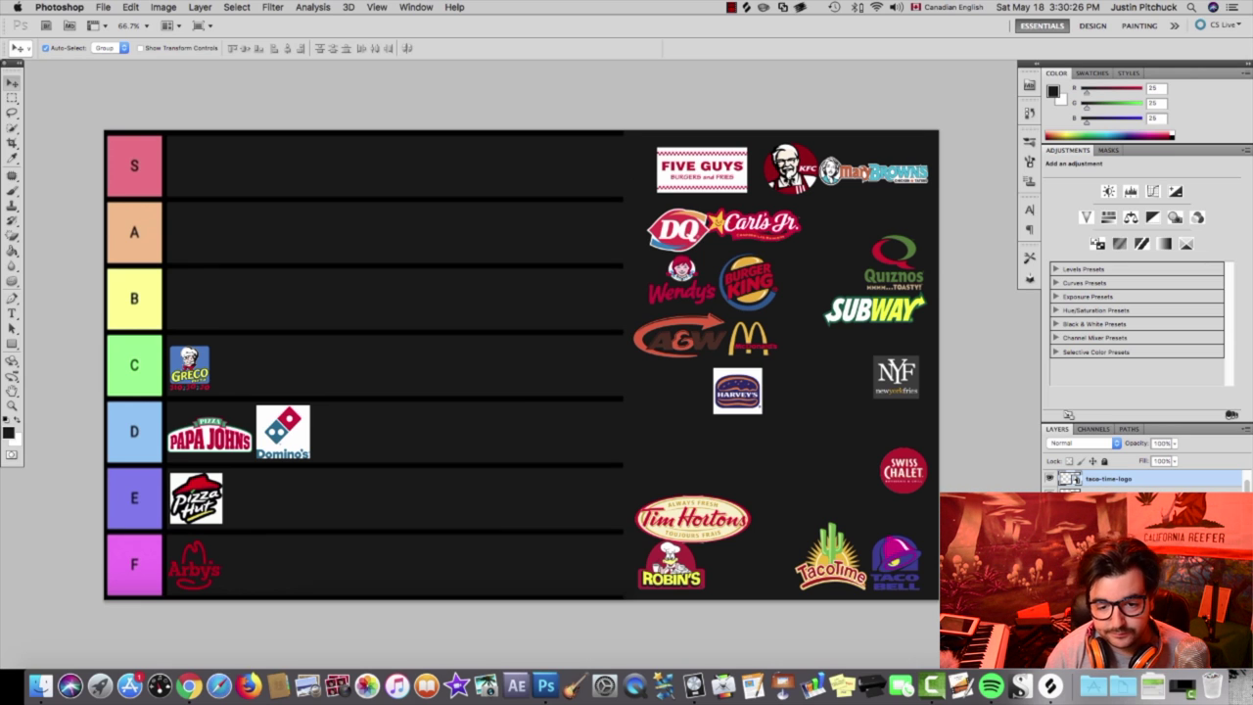
# Step: Place the KFC and Subway logos after Greco in the C row and the Mary Brown's logo in the B row
pyautogui.moveTo(783, 177); pyautogui.dragTo(244, 367)
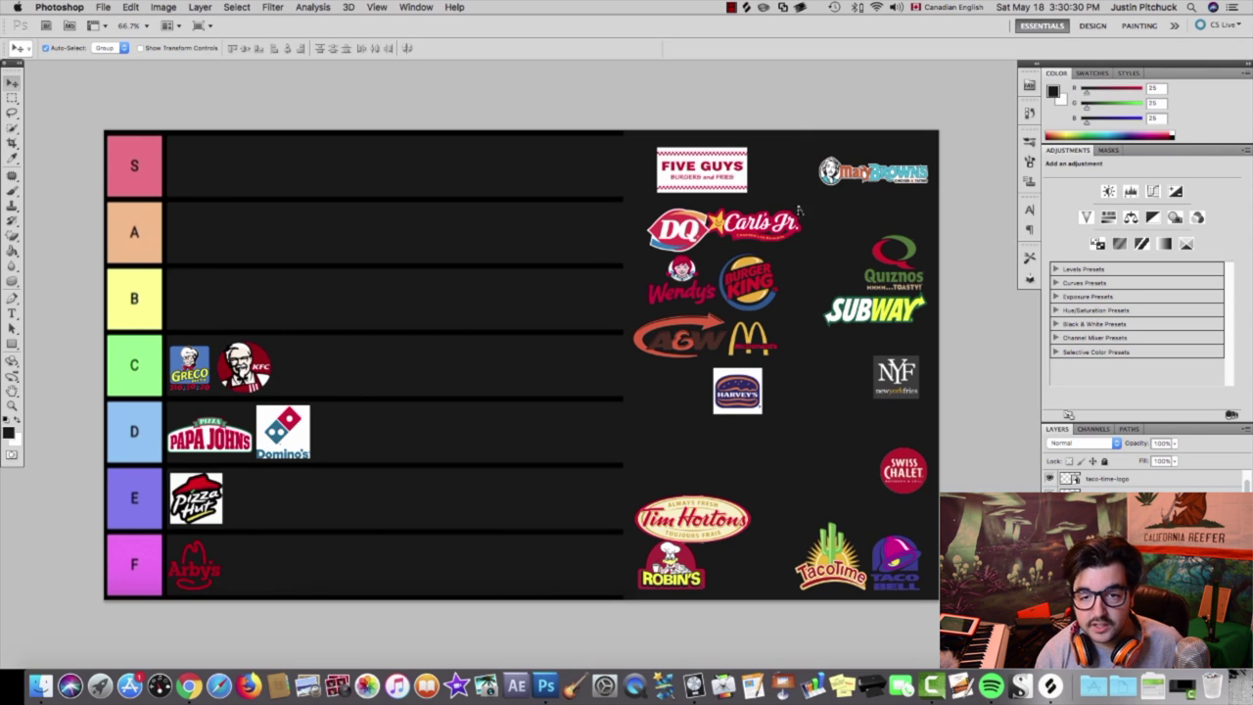
pyautogui.moveTo(873, 172); pyautogui.dragTo(864, 176)
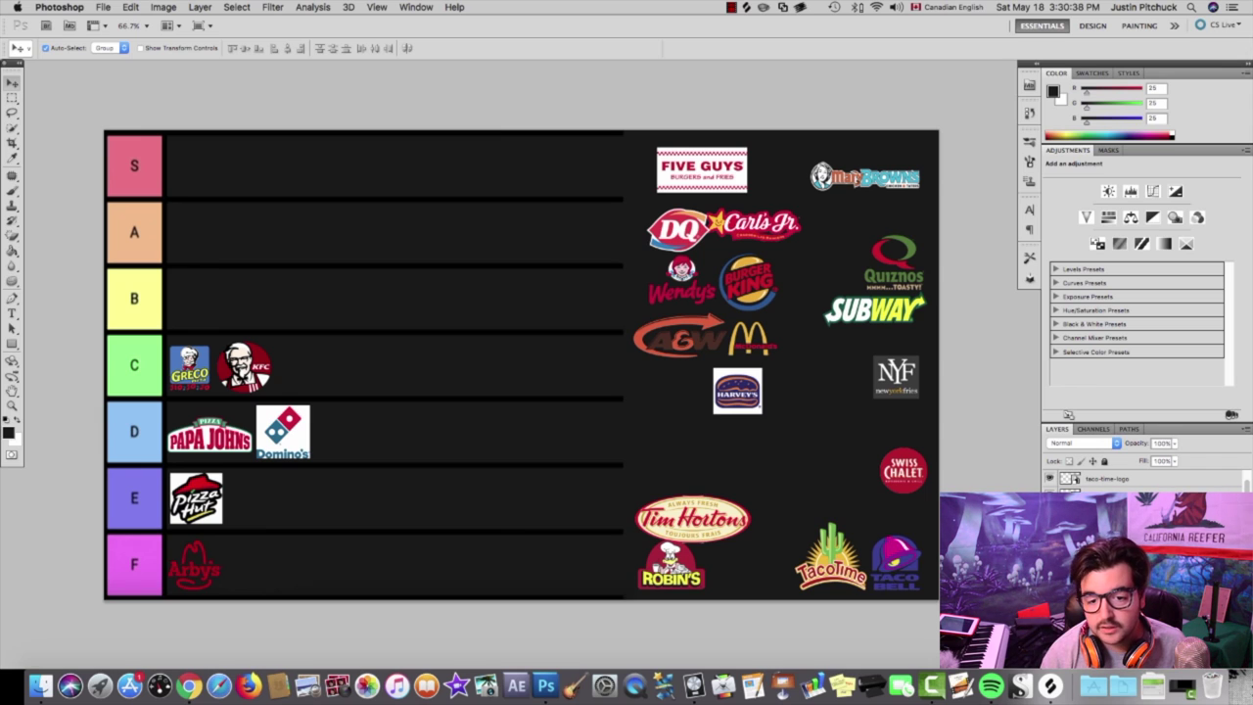
pyautogui.moveTo(837, 180); pyautogui.dragTo(193, 306)
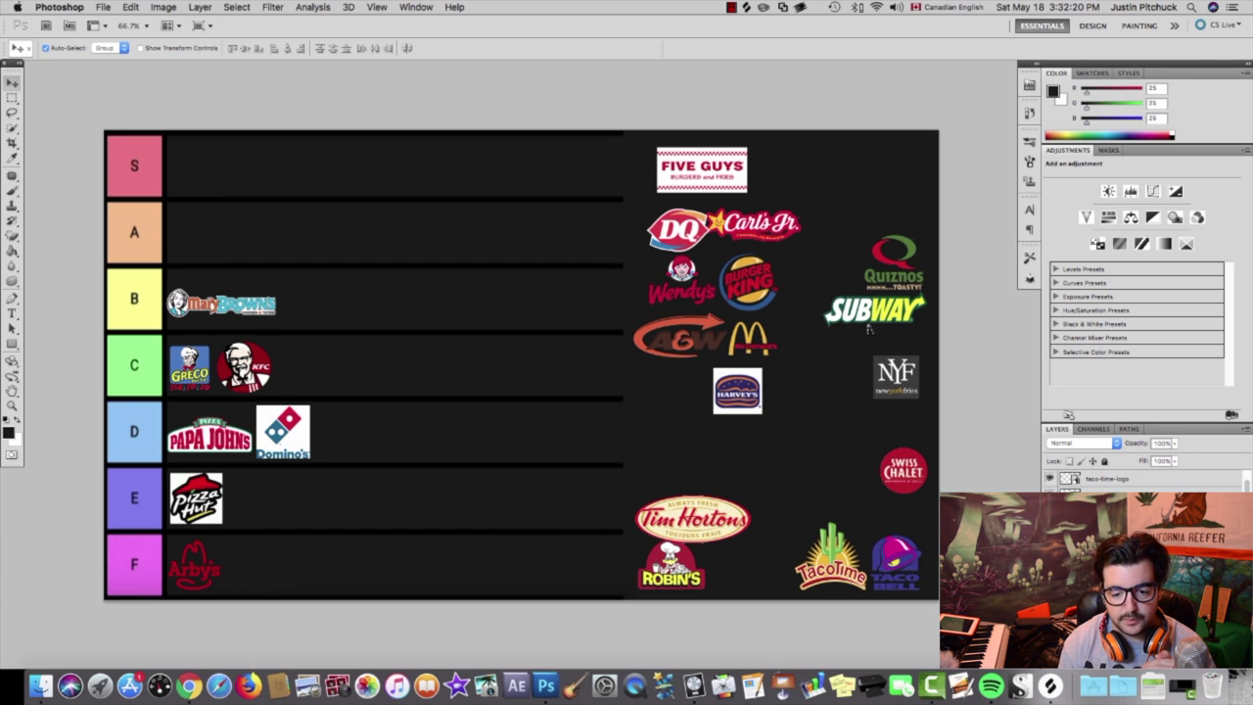
pyautogui.moveTo(868, 326); pyautogui.dragTo(327, 370)
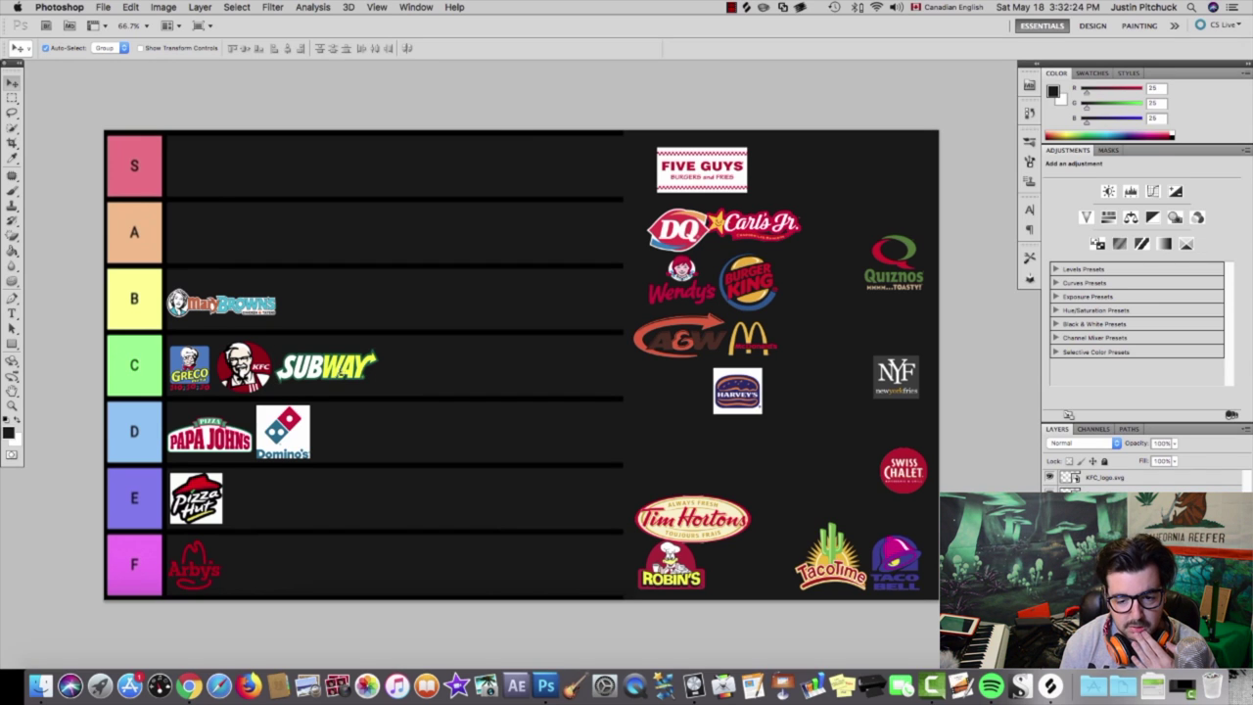
pyautogui.moveTo(887, 257); pyautogui.dragTo(863, 287)
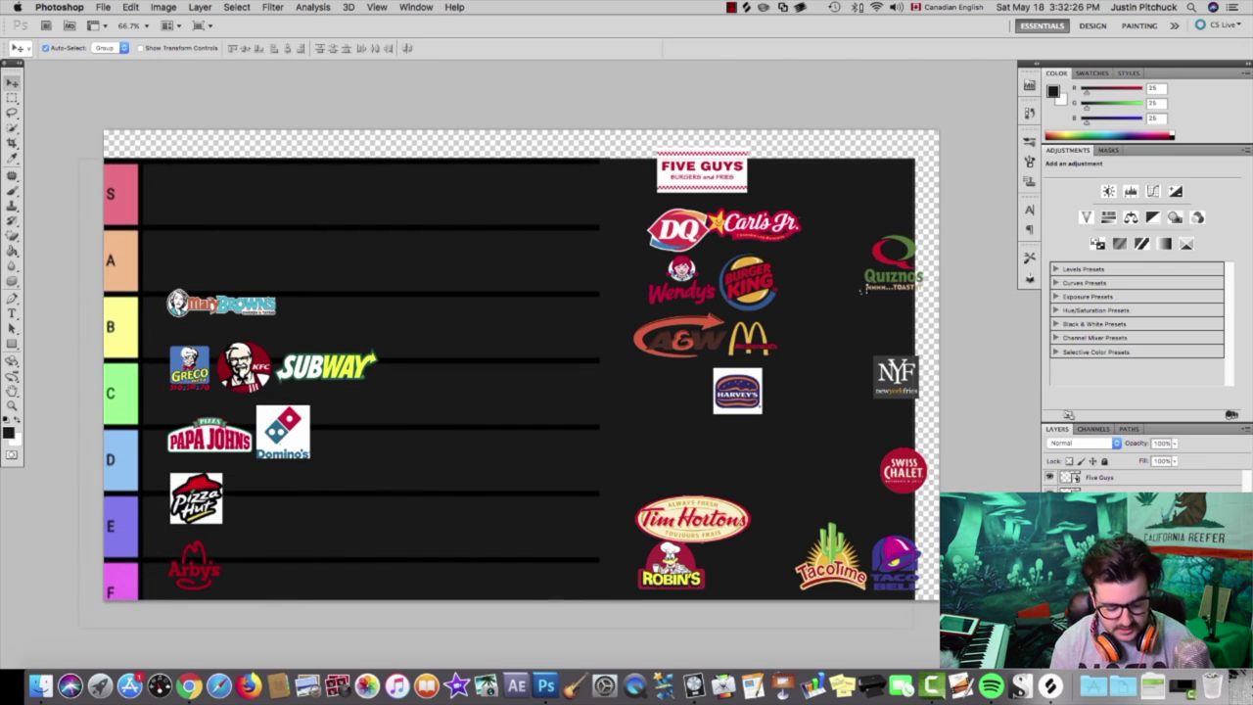
pyautogui.press('super+z')
pyautogui.press('super+z')
pyautogui.press('super+z')
pyautogui.press('super+z')
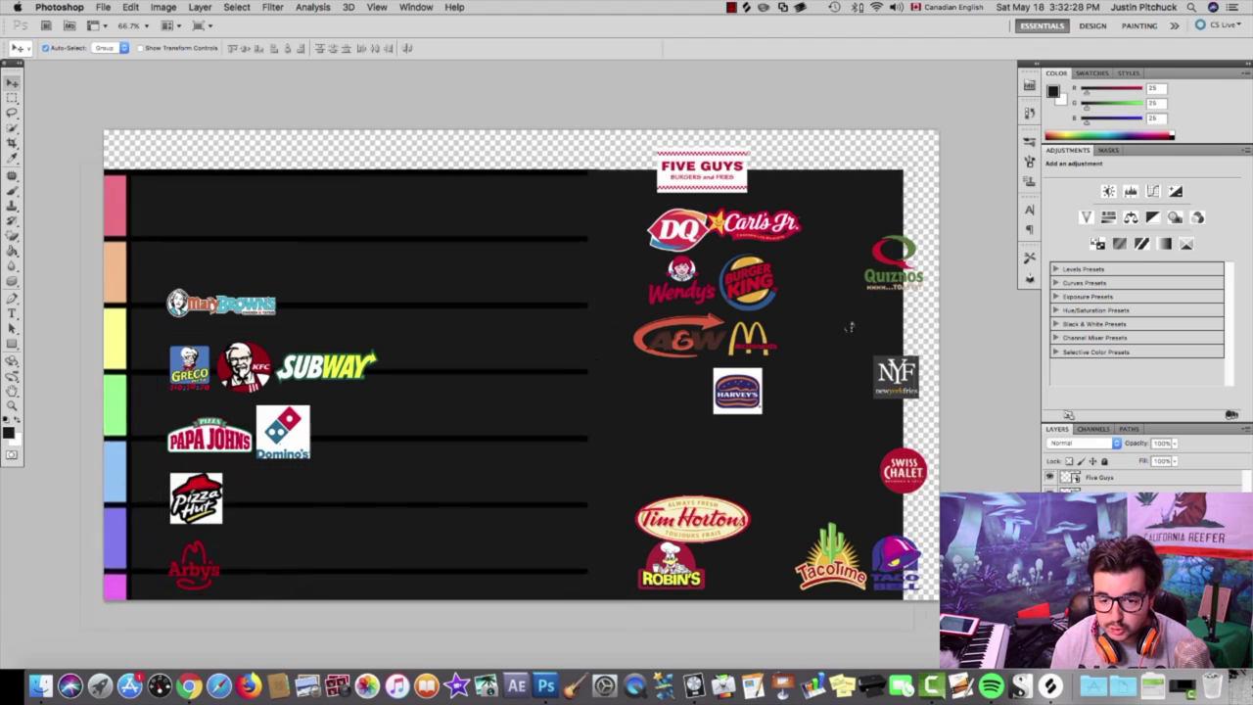
# Step: Place the Quiznos logo beside KFC in the C row and move the Subway logo beside Domino's in the D row
pyautogui.moveTo(896, 289); pyautogui.dragTo(415, 385)
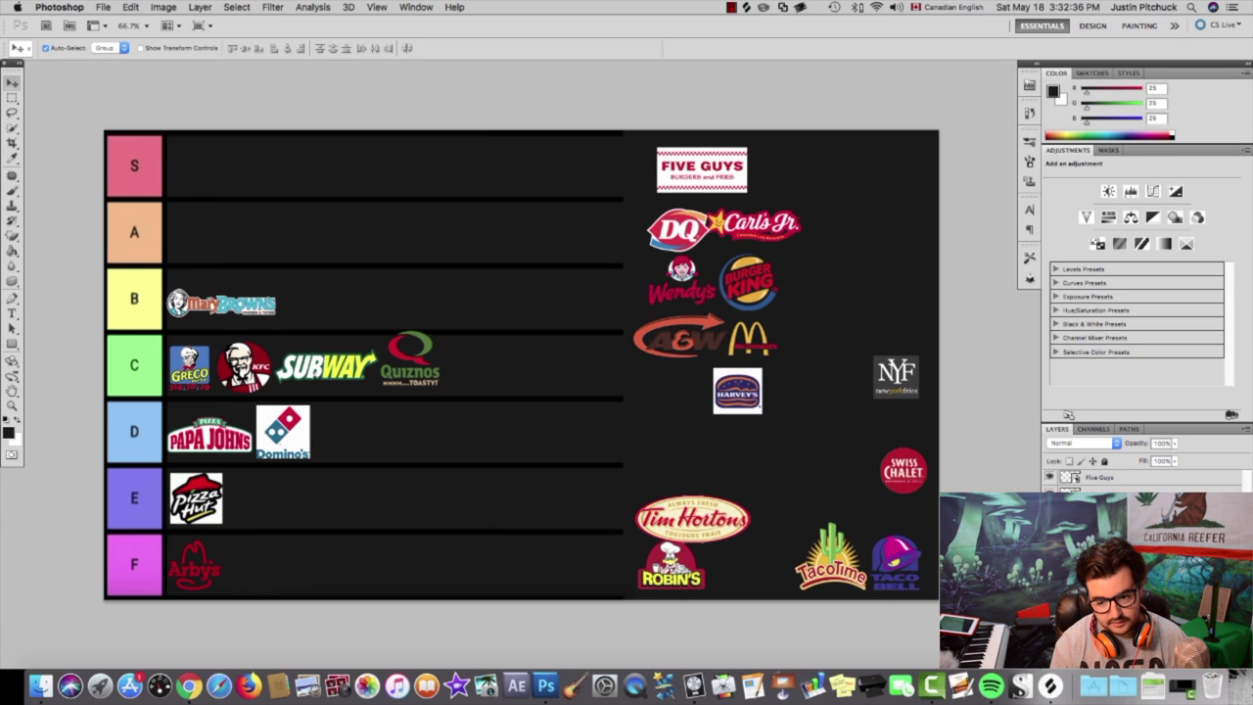
pyautogui.moveTo(326, 367); pyautogui.dragTo(355, 449)
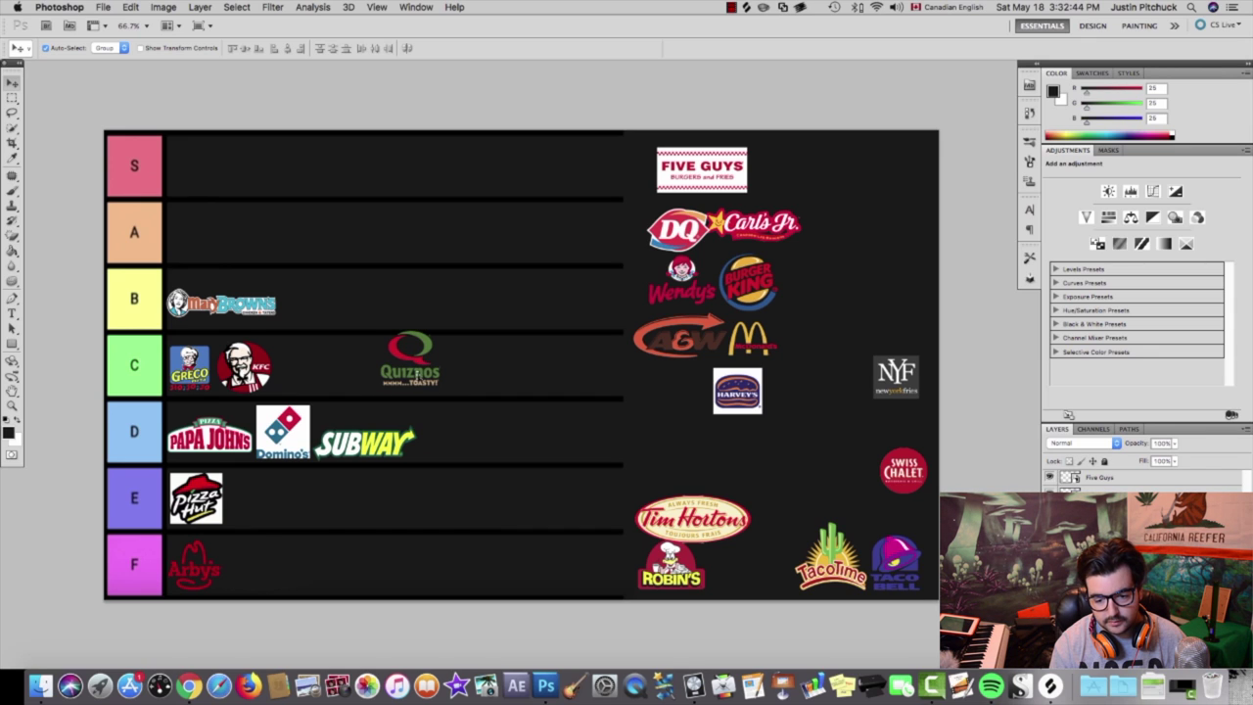
pyautogui.moveTo(418, 374); pyautogui.dragTo(289, 376)
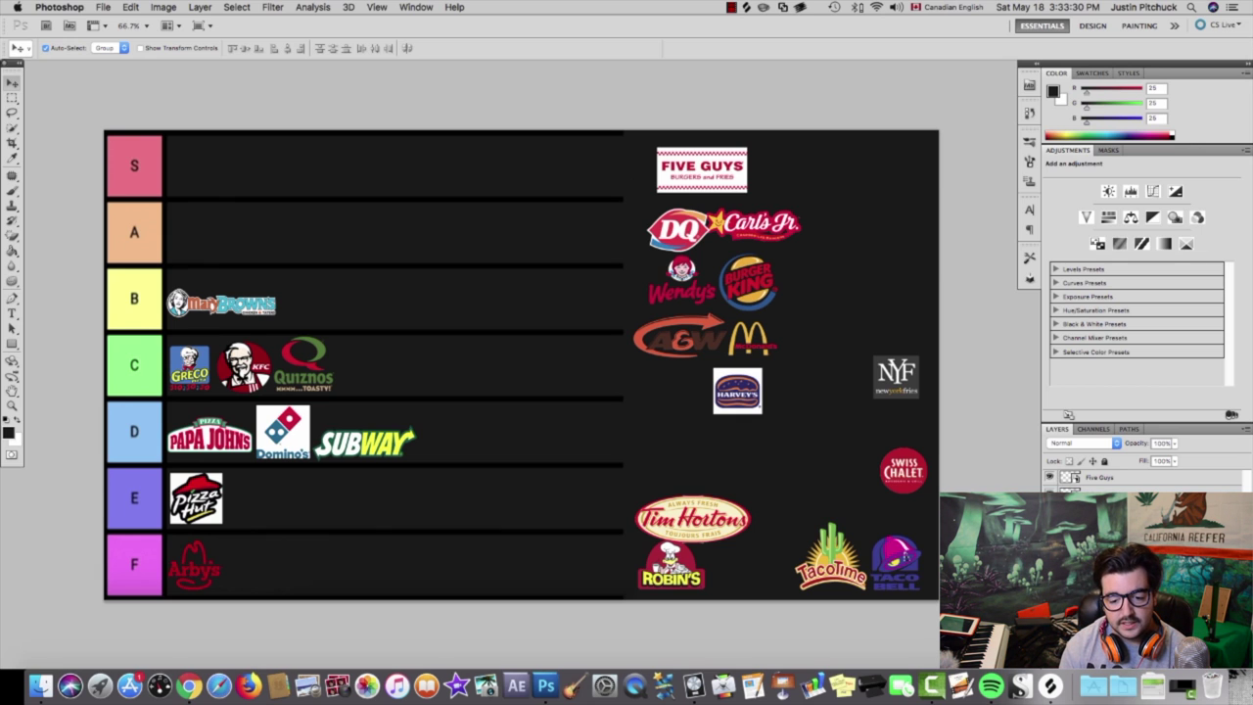
# Step: Place the Taco Bell and TacoTime logos after Quiznos in the C row
pyautogui.moveTo(895, 563); pyautogui.dragTo(823, 494)
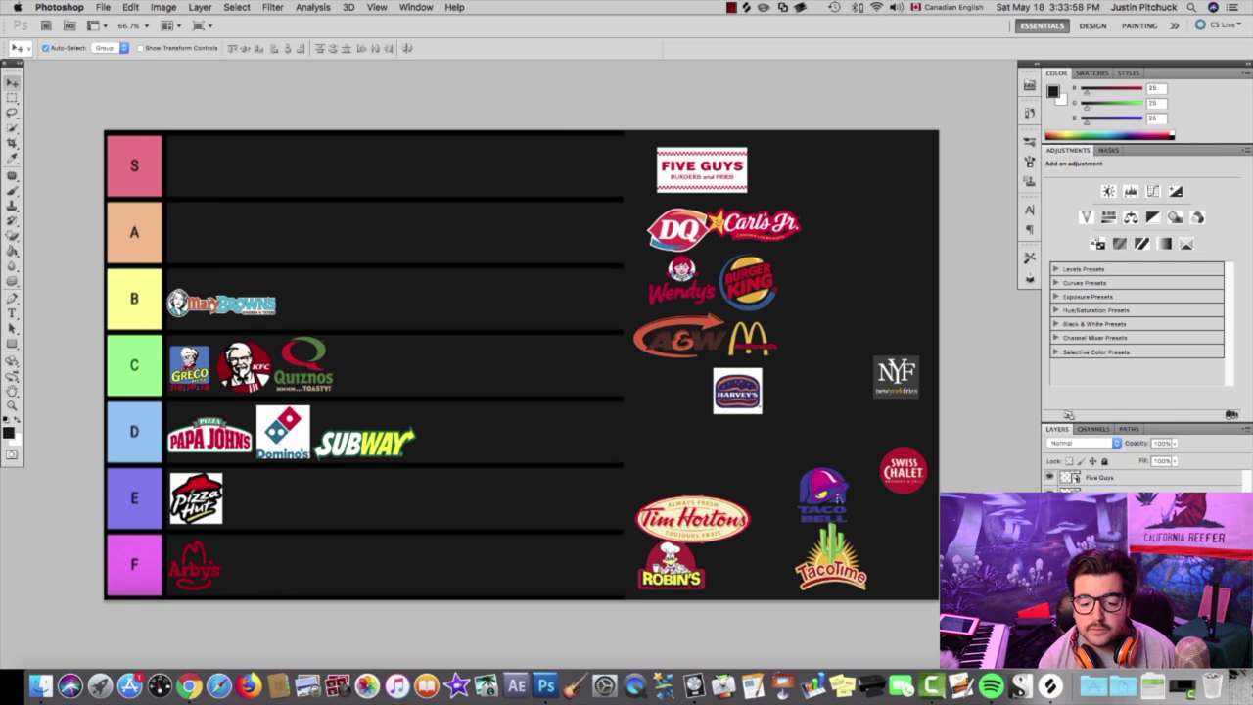
pyautogui.moveTo(833, 494); pyautogui.dragTo(836, 483)
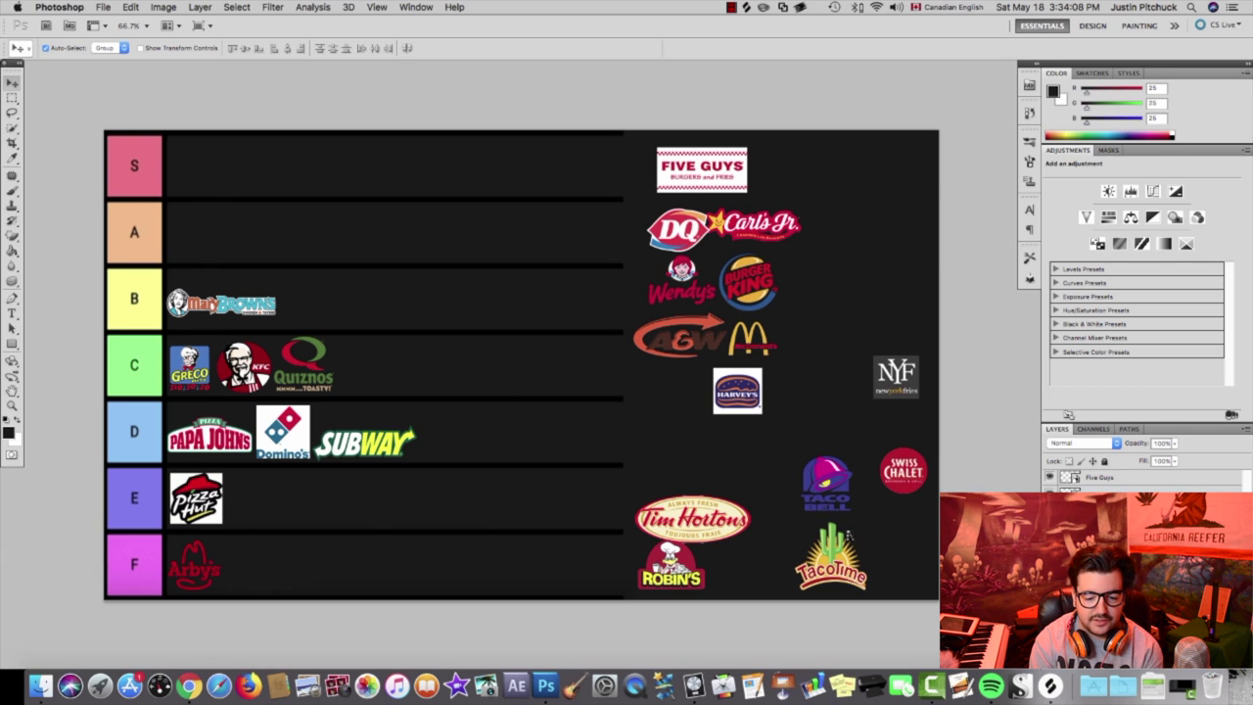
pyautogui.moveTo(828, 478); pyautogui.dragTo(367, 363)
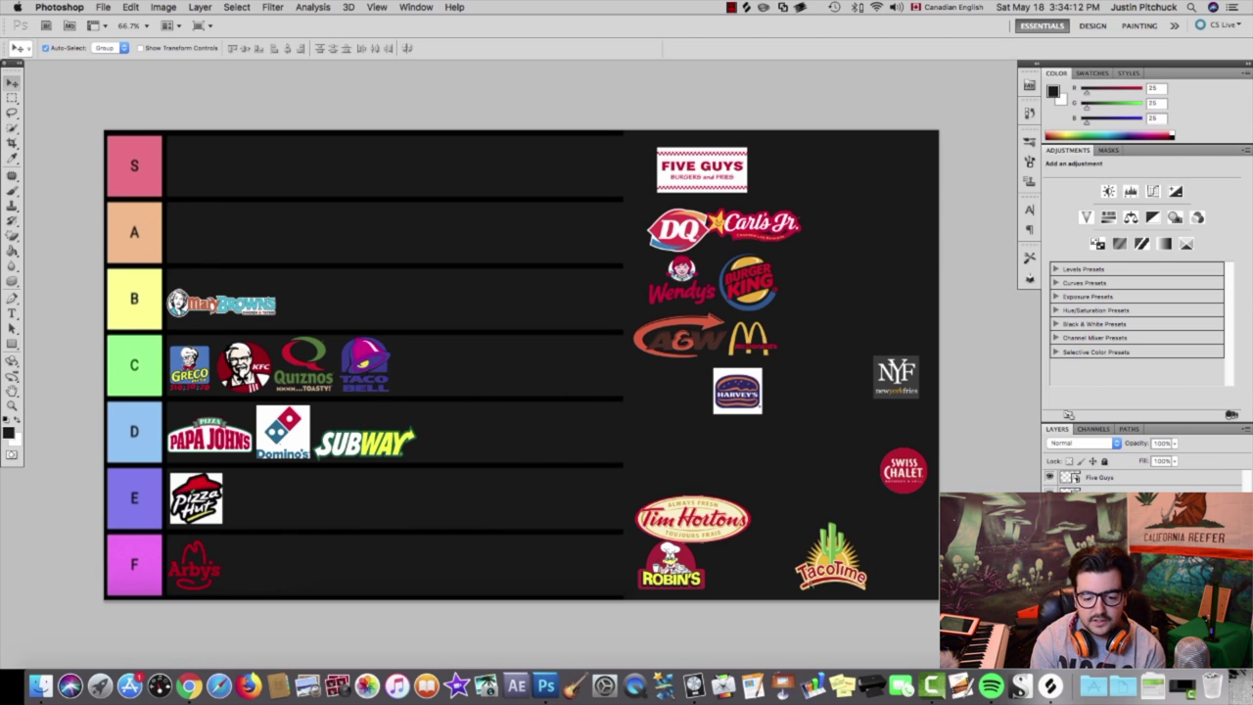
pyautogui.moveTo(830, 558); pyautogui.dragTo(455, 430)
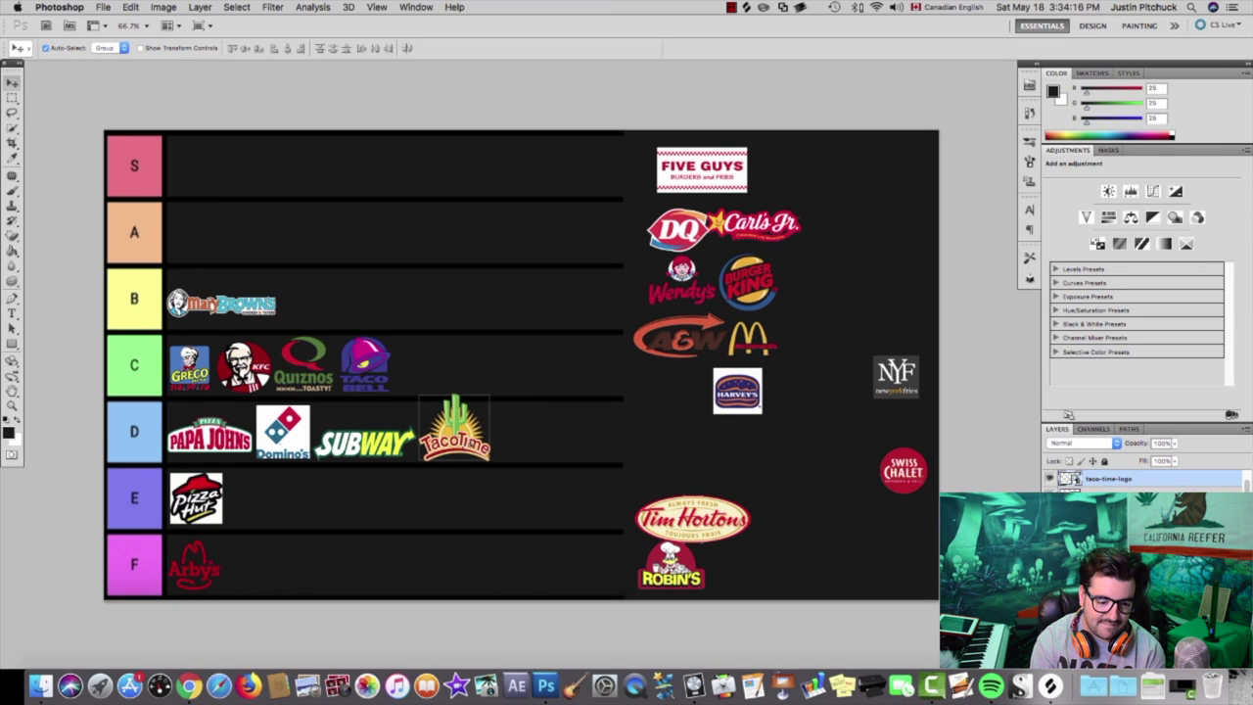
pyautogui.moveTo(454, 431); pyautogui.dragTo(429, 367)
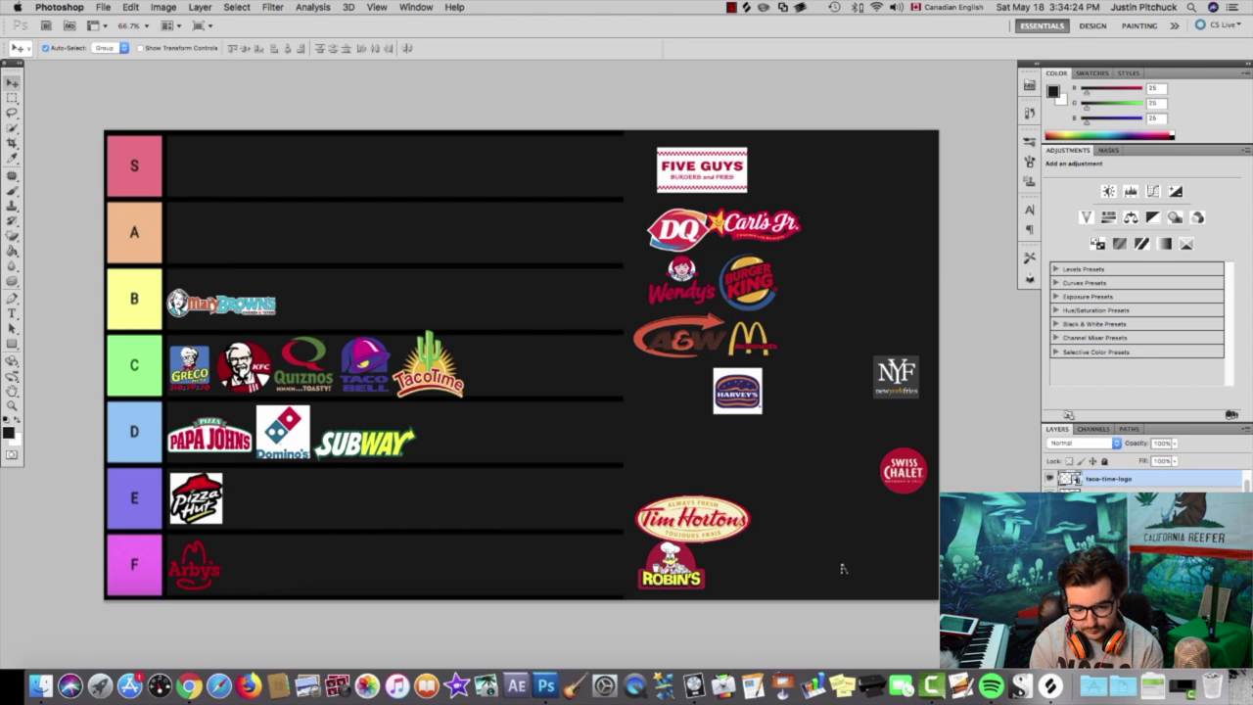
# Step: Place the Tim Hortons logo after TacoTime in the C row and the Robin's logo after Subway in the D row
pyautogui.moveTo(702, 521); pyautogui.dragTo(726, 499)
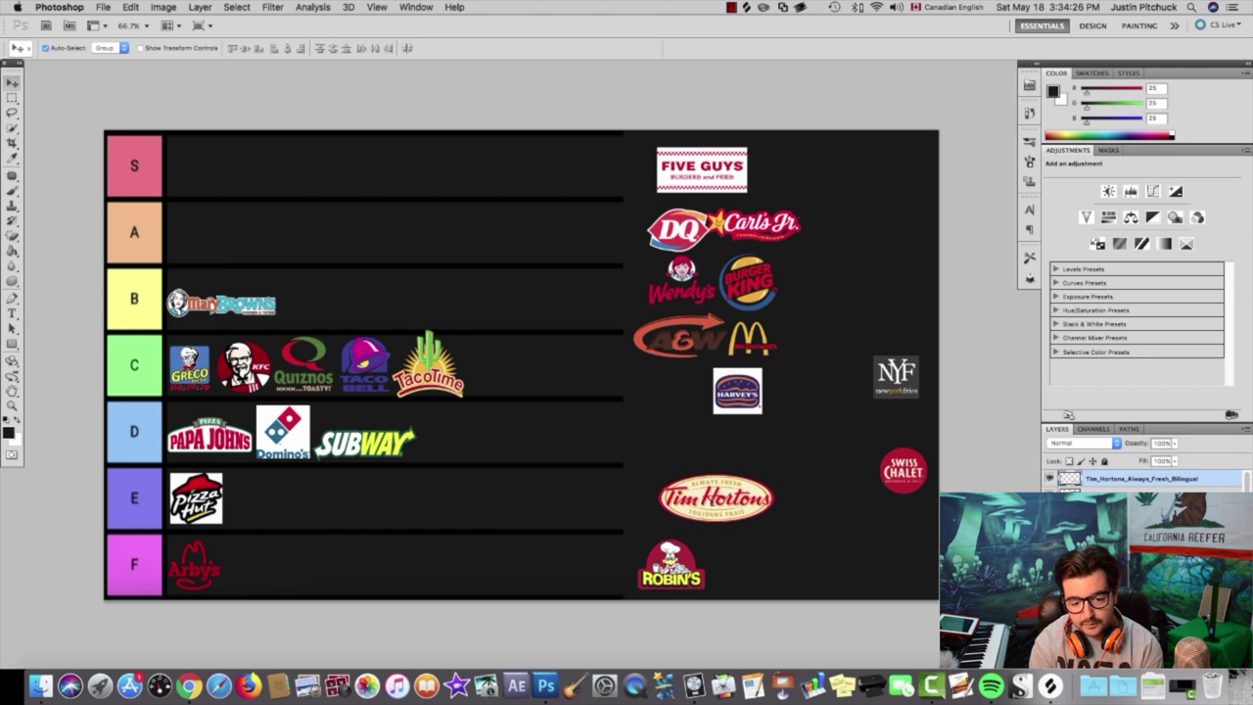
pyautogui.moveTo(671, 576); pyautogui.dragTo(727, 573)
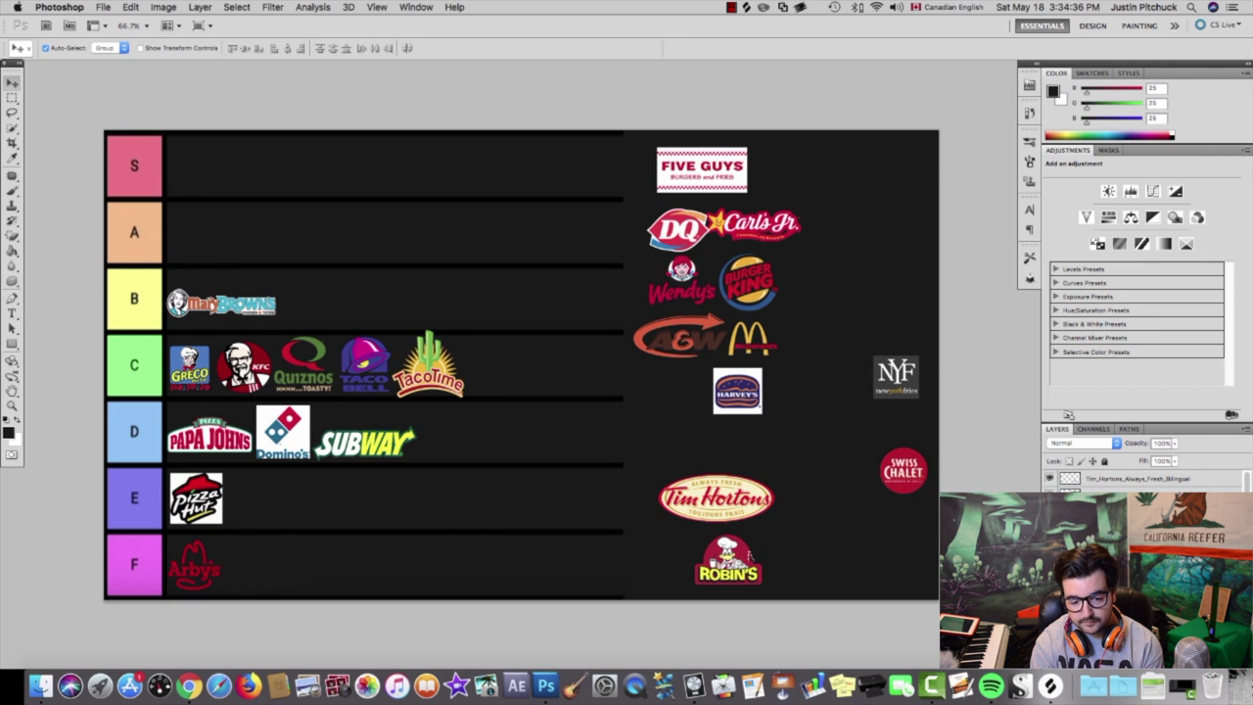
pyautogui.moveTo(733, 570); pyautogui.dragTo(814, 563)
pyautogui.moveTo(732, 521); pyautogui.dragTo(721, 582)
pyautogui.moveTo(814, 561)
pyautogui.mouseDown()
pyautogui.moveTo(809, 572)
pyautogui.moveTo(803, 553)
pyautogui.moveTo(806, 565)
pyautogui.mouseUp()
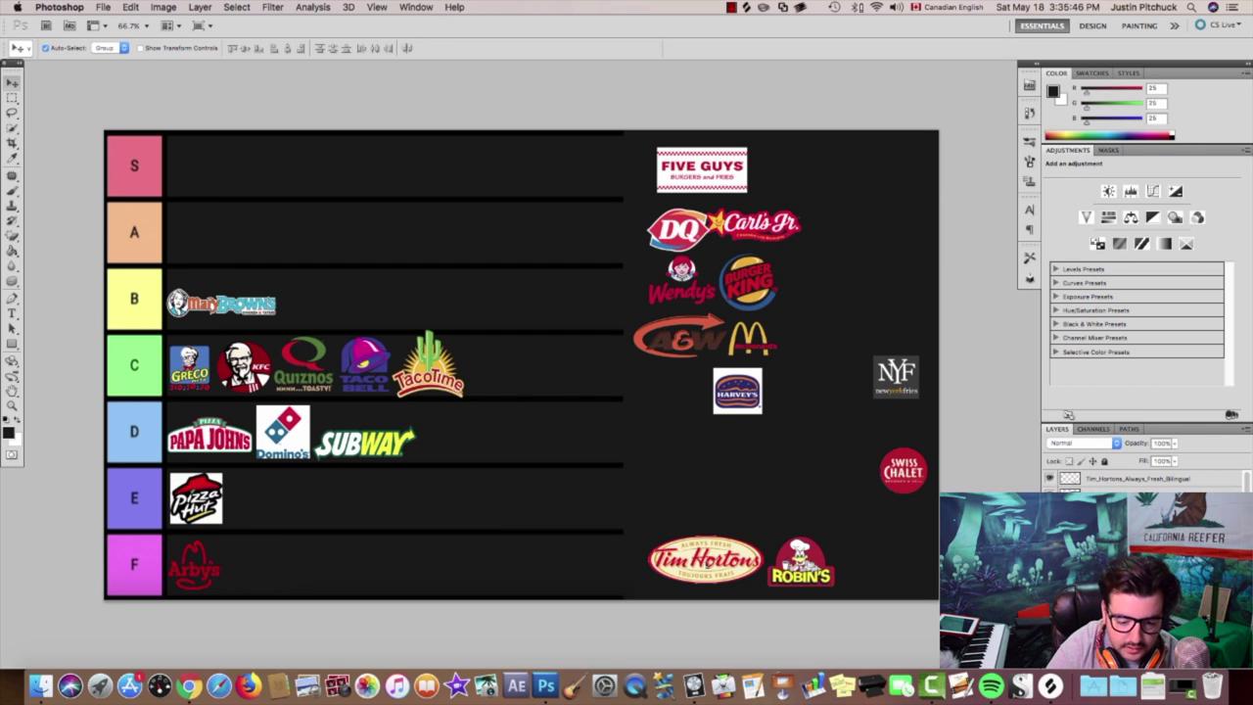
pyautogui.moveTo(705, 558); pyautogui.dragTo(530, 377)
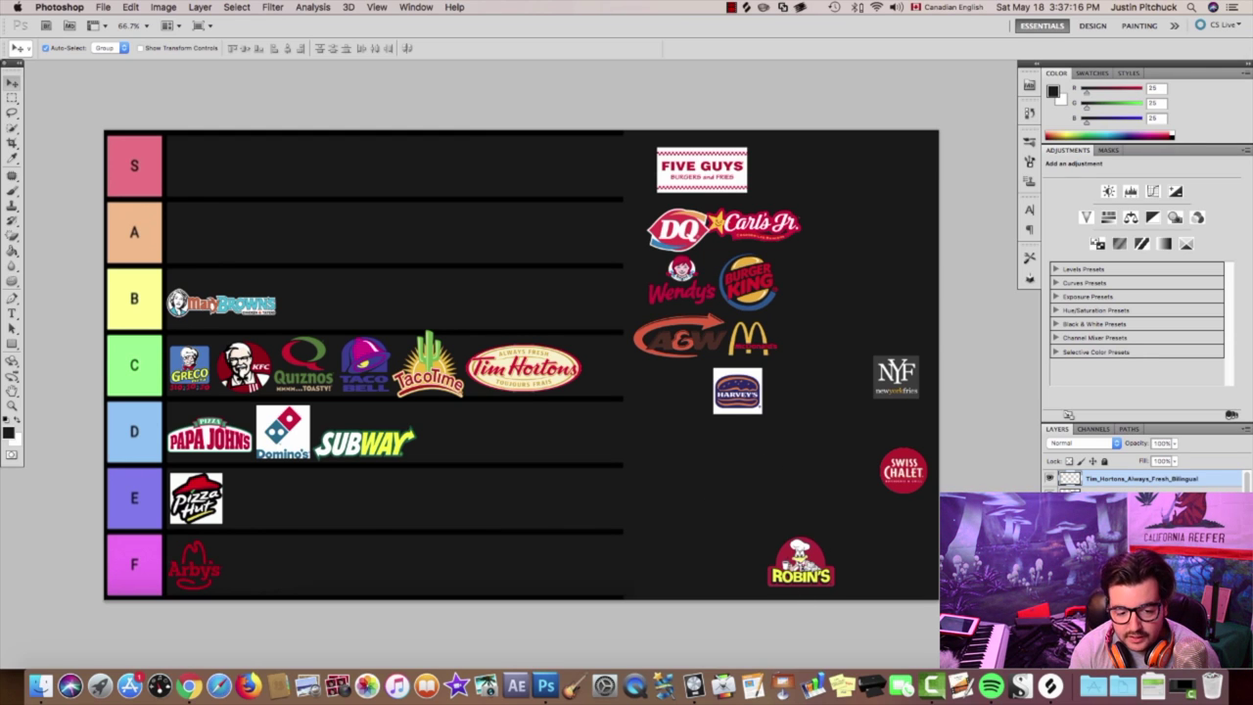
pyautogui.moveTo(800, 565); pyautogui.dragTo(451, 439)
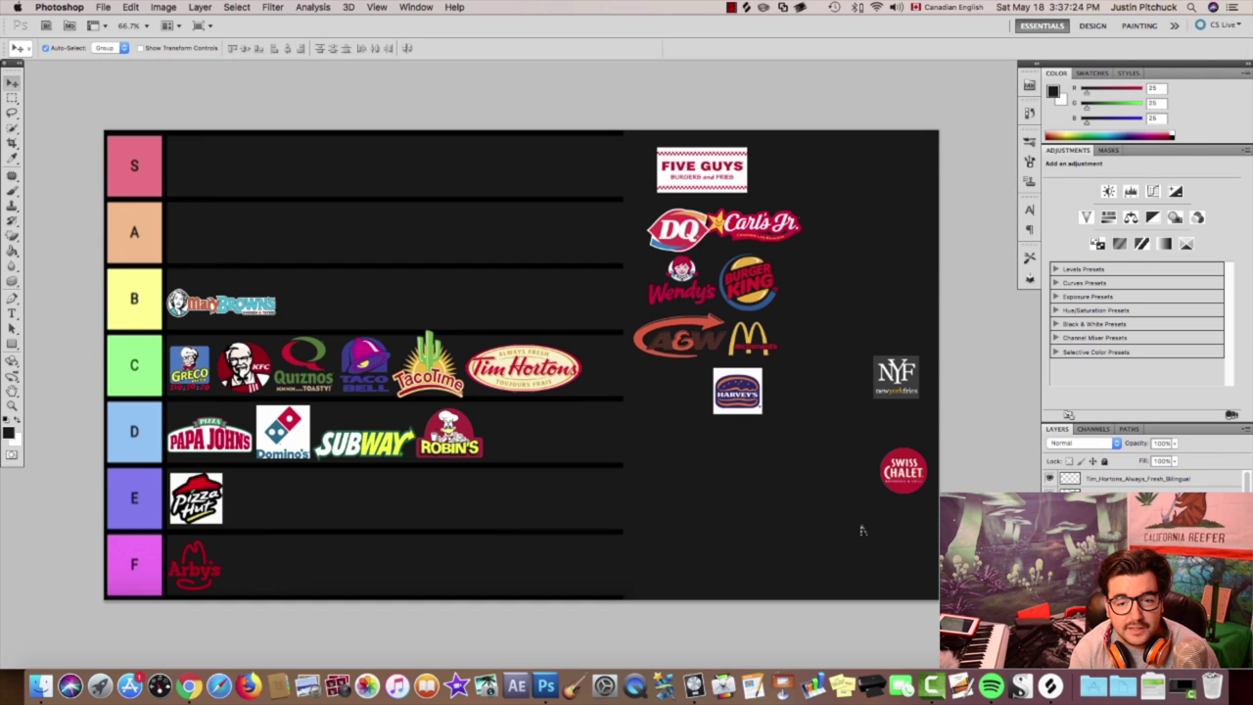
# Step: Place the New York Fries logo after Robin's in the D row and the Swiss Chalet logo after Tim Hortons in the C row
pyautogui.moveTo(906, 477); pyautogui.dragTo(854, 521)
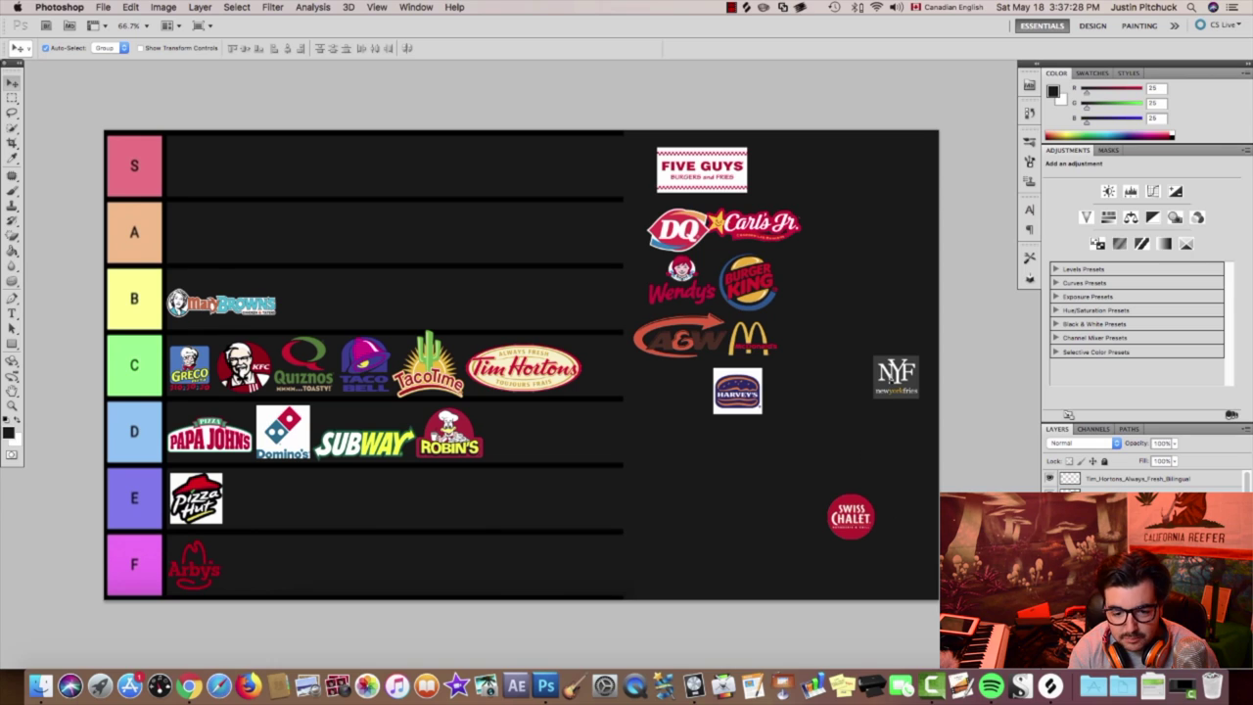
pyautogui.moveTo(916, 374); pyautogui.dragTo(751, 527)
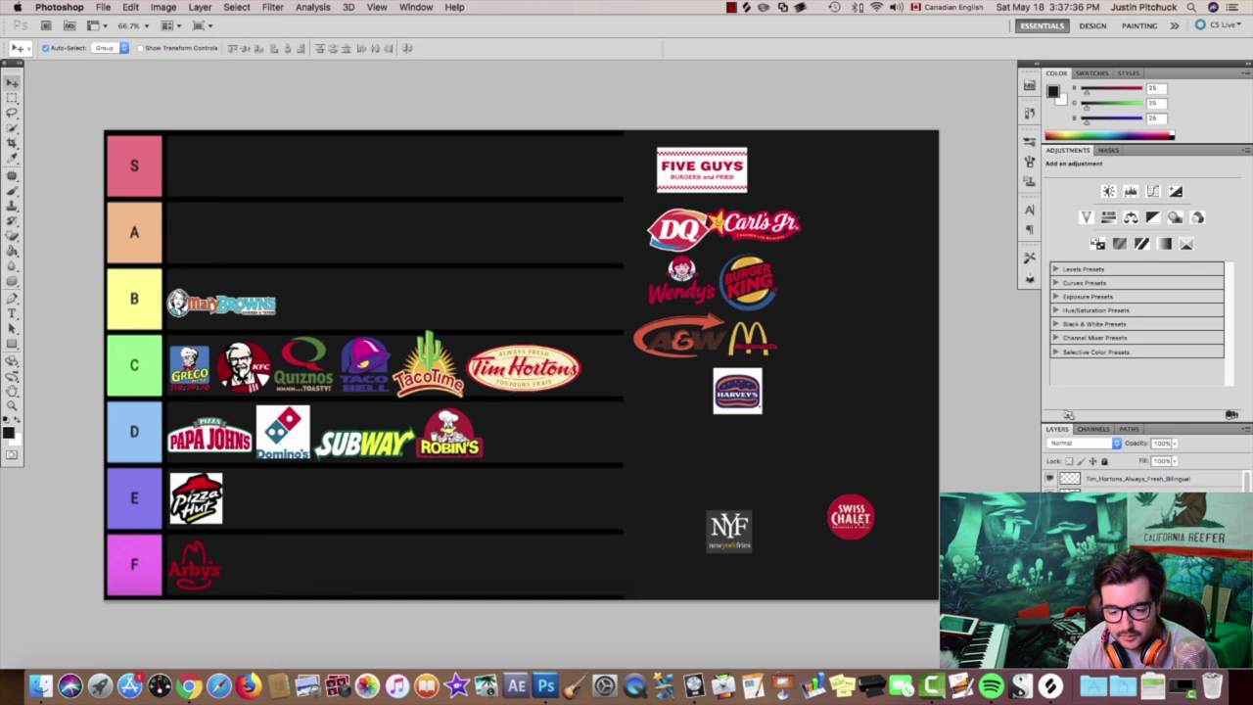
pyautogui.moveTo(859, 520); pyautogui.dragTo(854, 526)
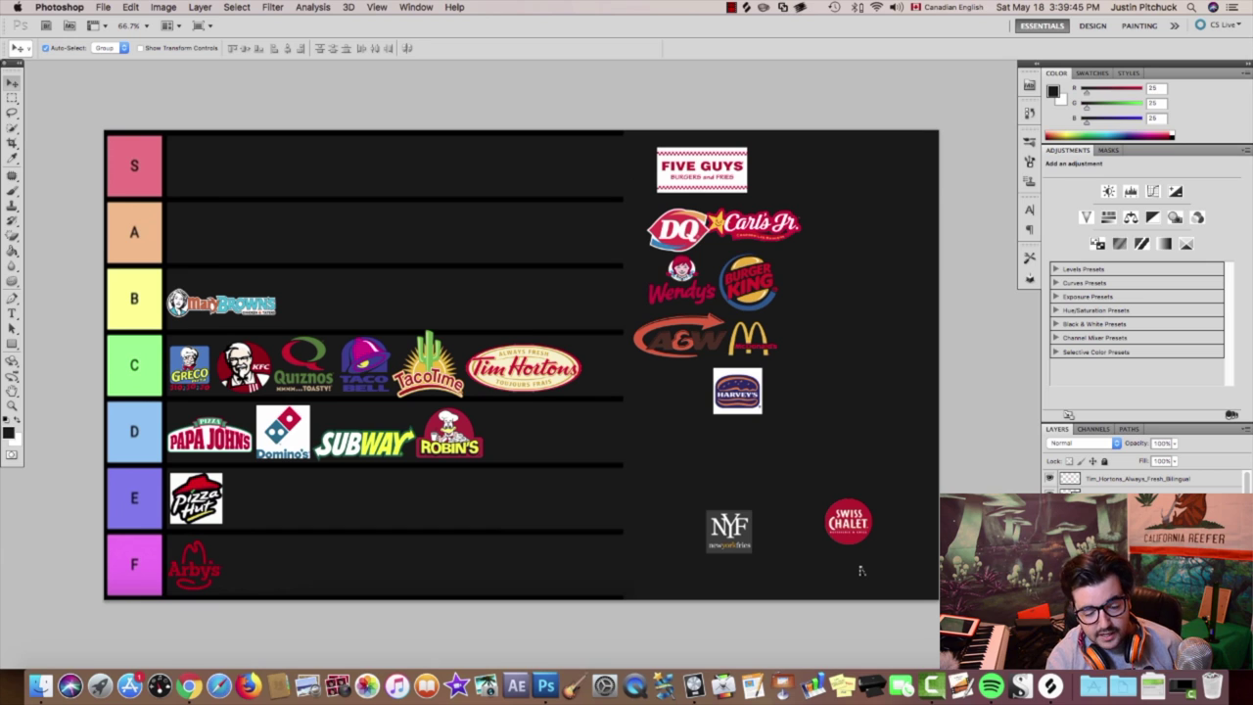
pyautogui.moveTo(724, 531); pyautogui.dragTo(247, 497)
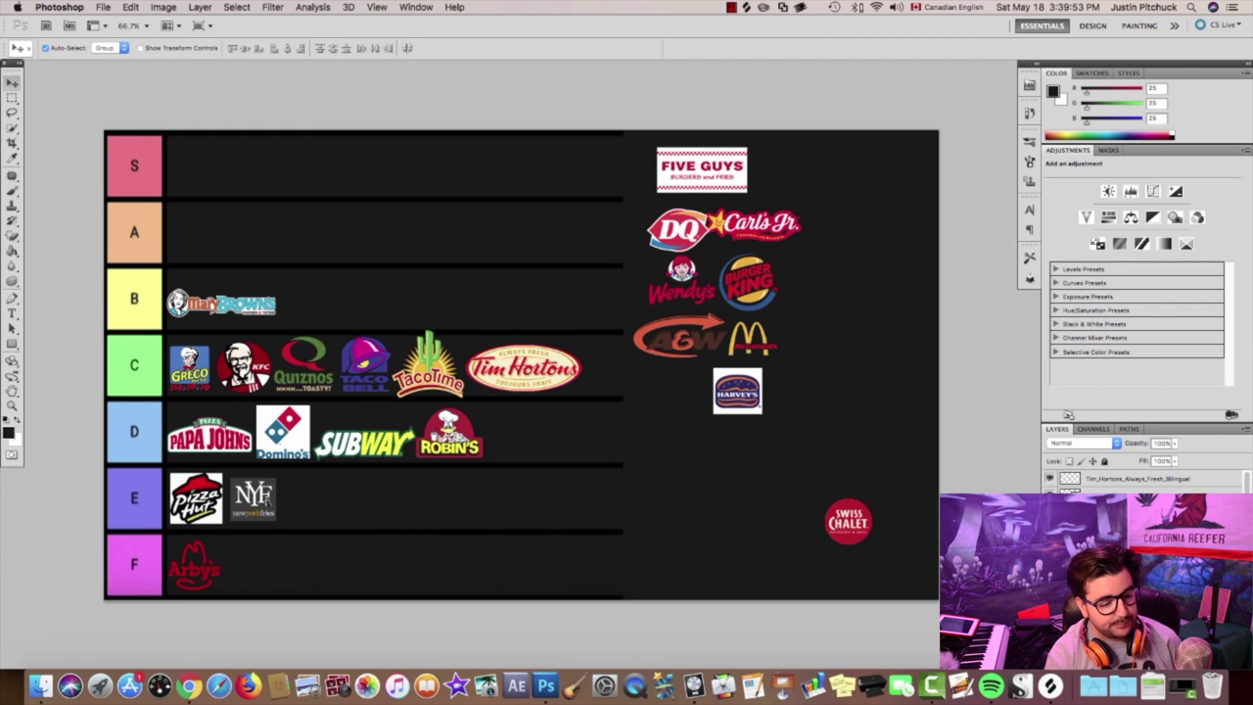
pyautogui.moveTo(266, 499); pyautogui.dragTo(517, 438)
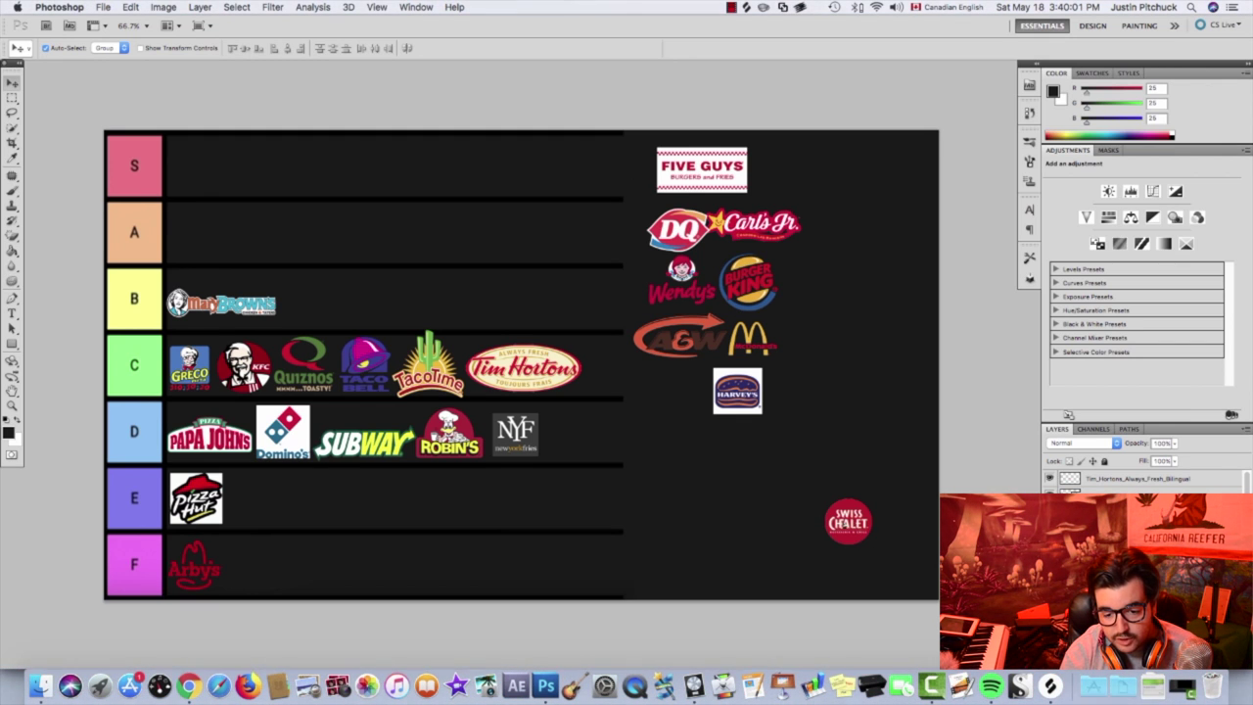
pyautogui.moveTo(843, 524); pyautogui.dragTo(607, 370)
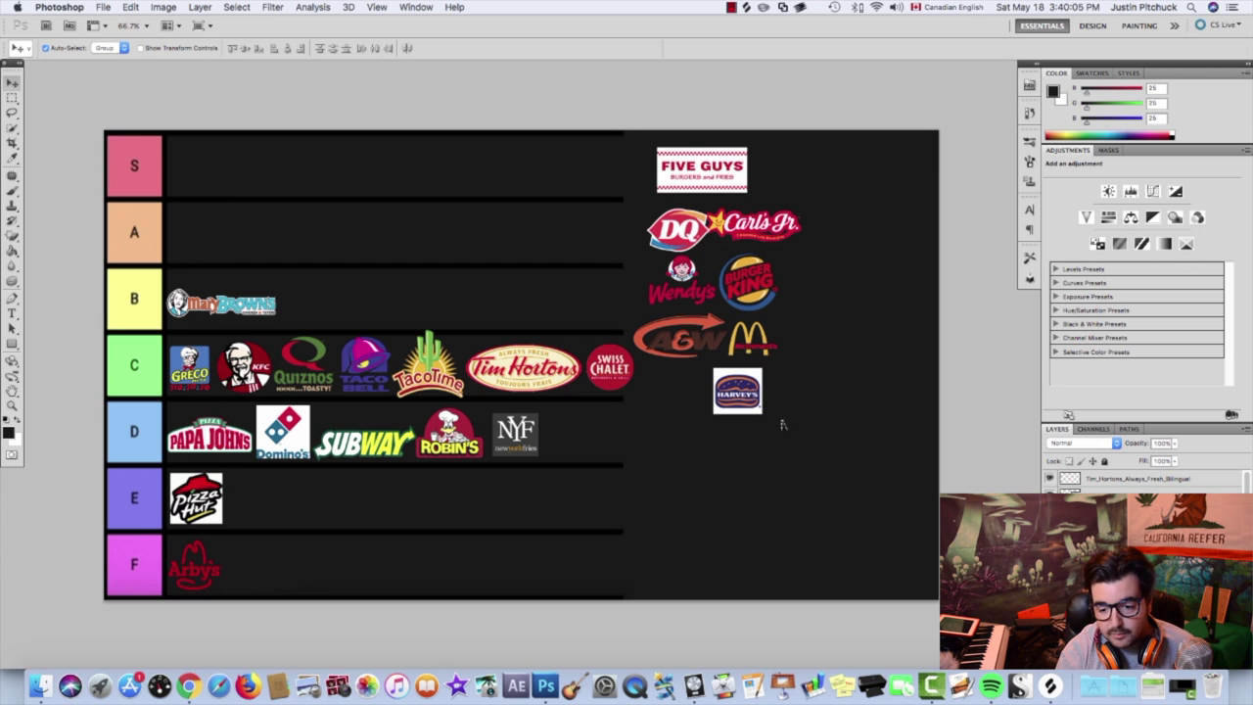
# Step: Spread the Harvey's, A&W, McDonald's, Burger King, Wendy's, Dairy Queen and Carl's Jr. logos apart across the unranked area
pyautogui.moveTo(764, 397); pyautogui.dragTo(907, 520)
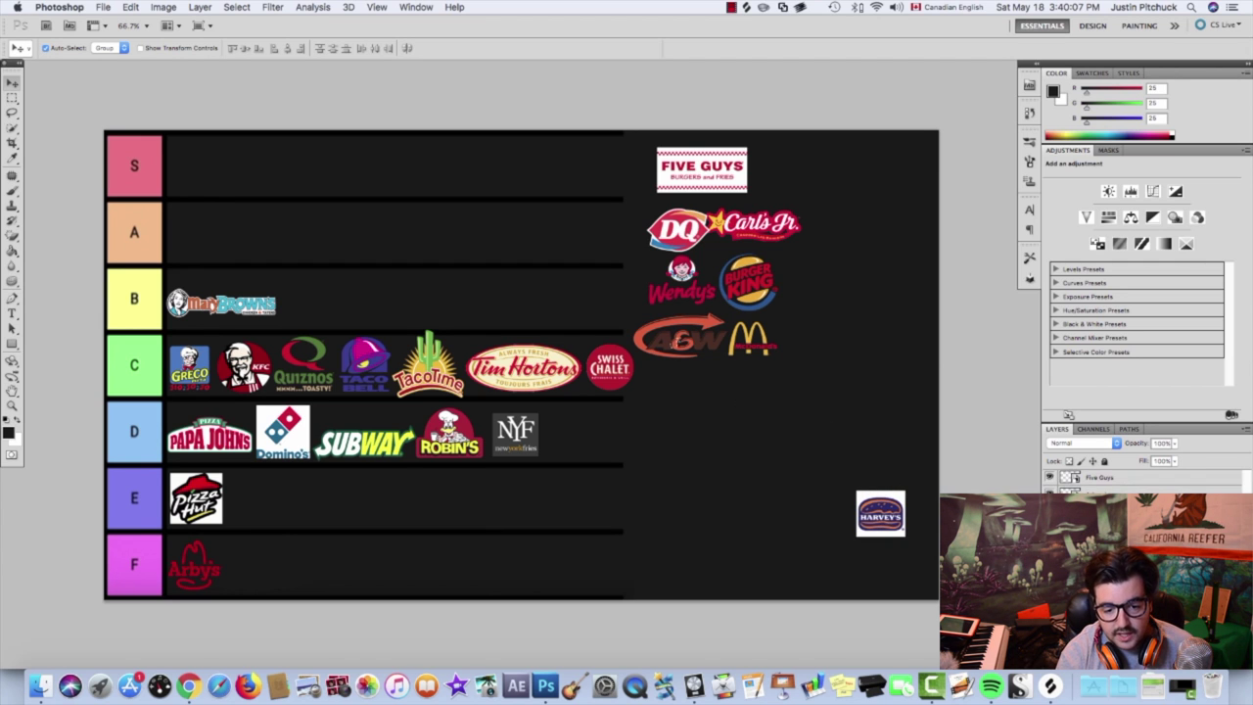
pyautogui.moveTo(675, 338); pyautogui.dragTo(747, 535)
pyautogui.hotkey('ctrl', 'z')
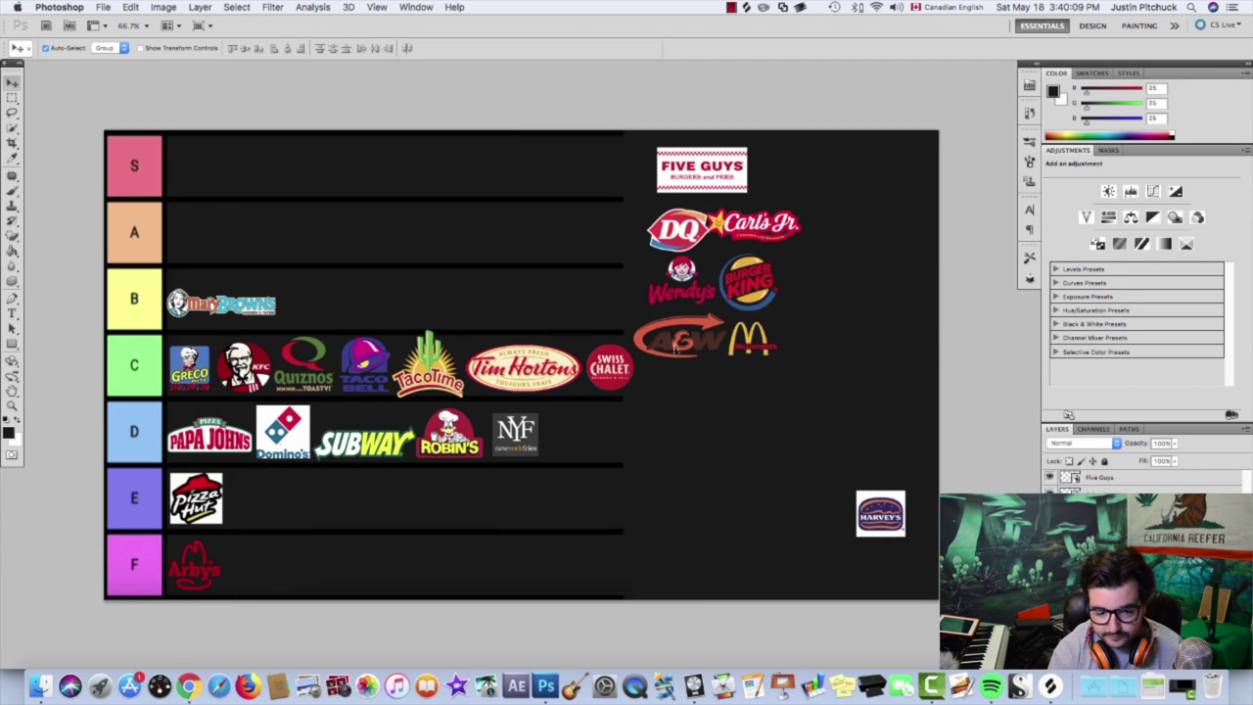
pyautogui.moveTo(676, 347); pyautogui.dragTo(779, 538)
pyautogui.moveTo(749, 337); pyautogui.dragTo(868, 408)
pyautogui.moveTo(744, 289); pyautogui.dragTo(895, 339)
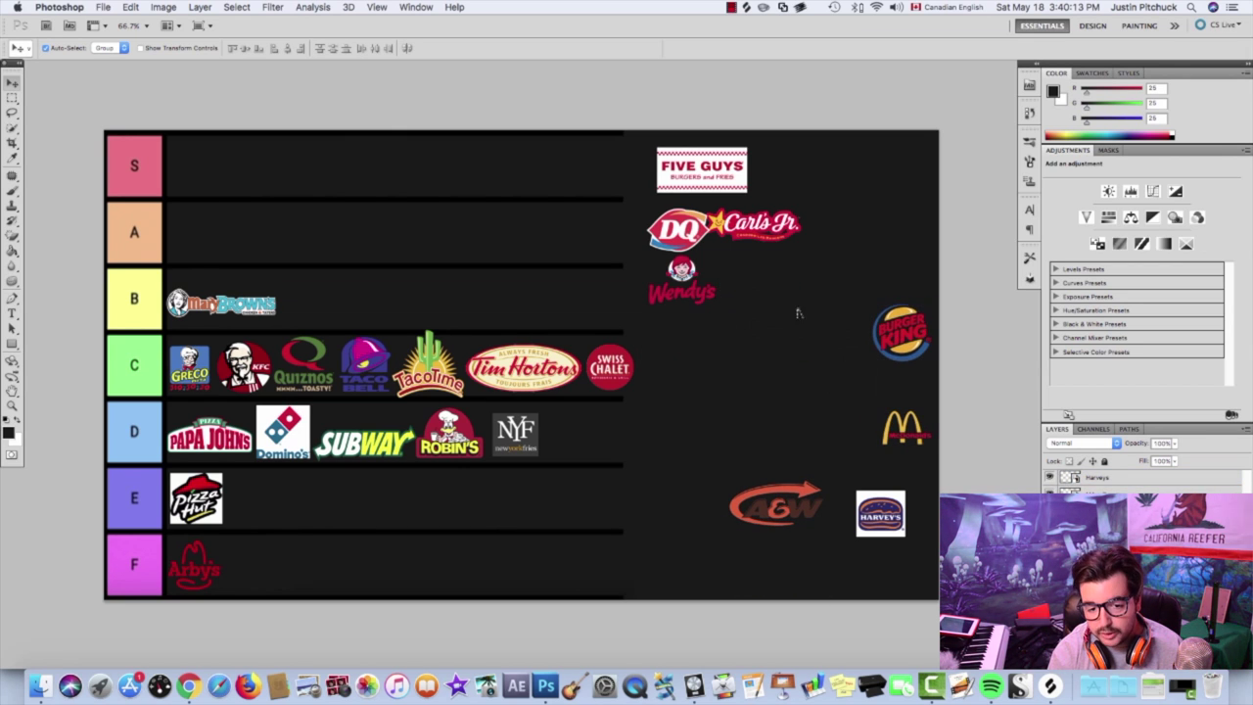
pyautogui.moveTo(683, 284); pyautogui.dragTo(743, 424)
pyautogui.moveTo(675, 229); pyautogui.dragTo(783, 309)
pyautogui.moveTo(752, 223); pyautogui.dragTo(846, 224)
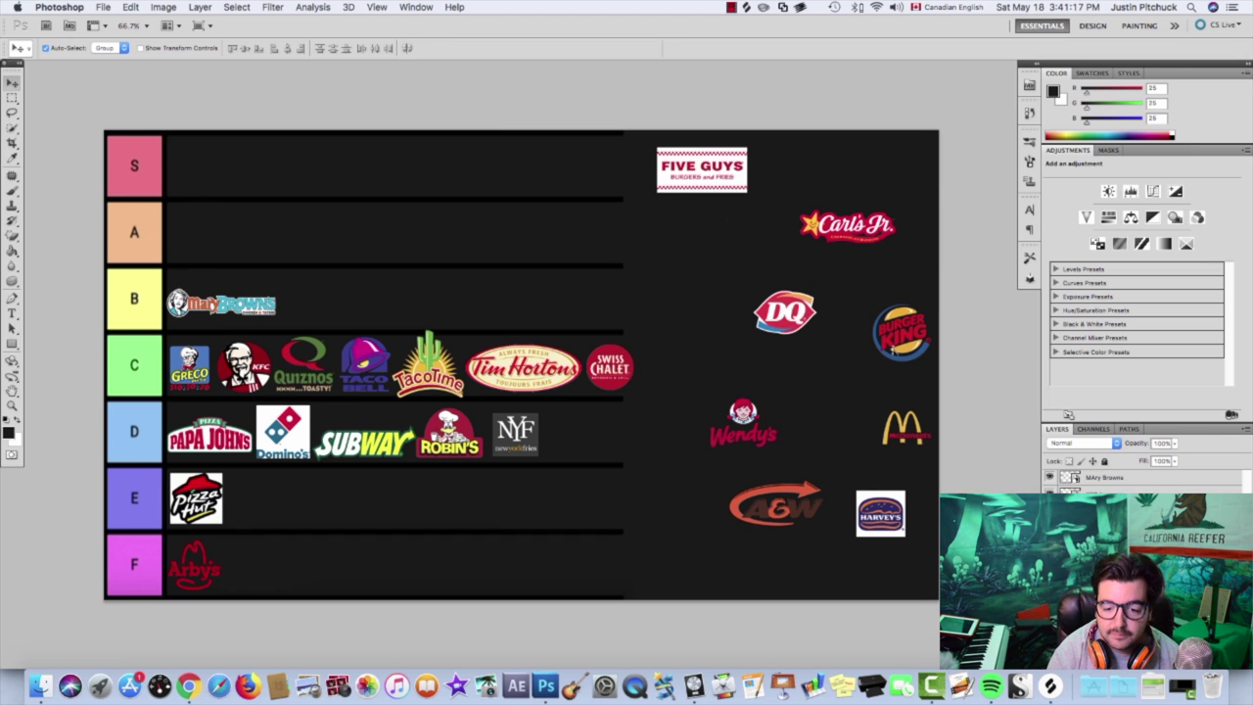
# Step: Place the Burger King logo in the A row and the Dairy Queen and Wendy's logos after Mary Brown's in the B row
pyautogui.moveTo(898, 346); pyautogui.dragTo(194, 245)
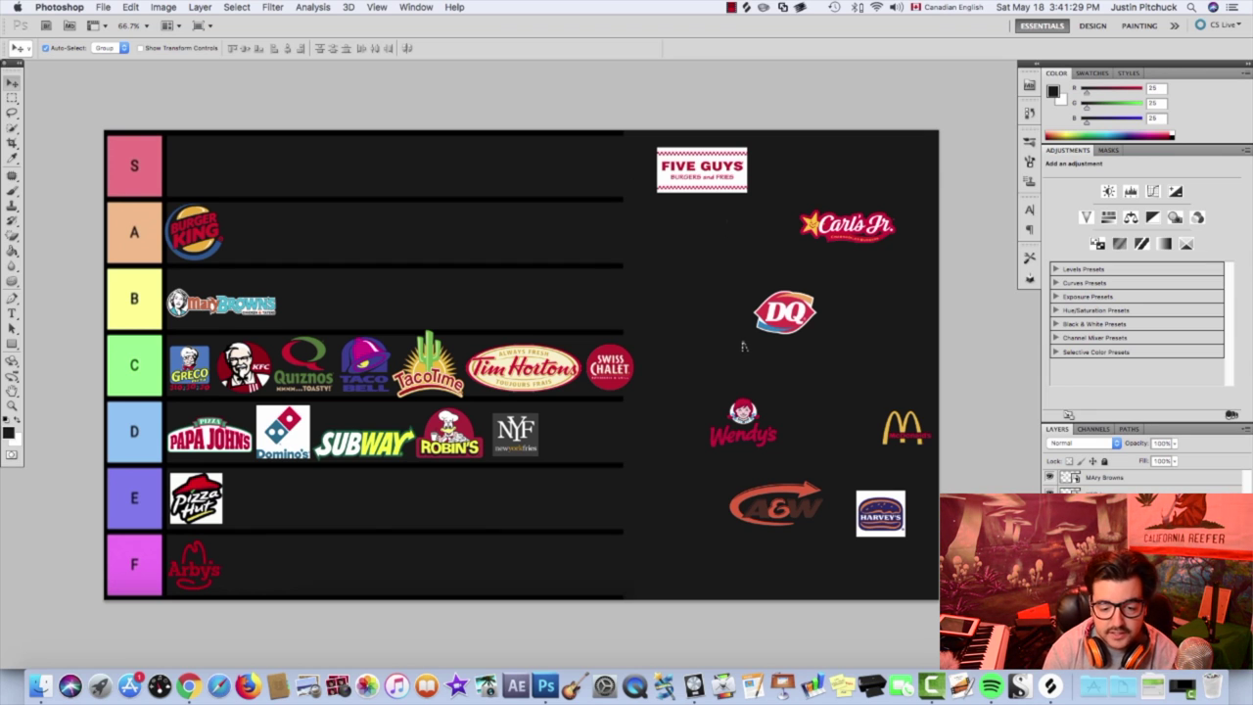
pyautogui.moveTo(793, 310); pyautogui.dragTo(819, 326)
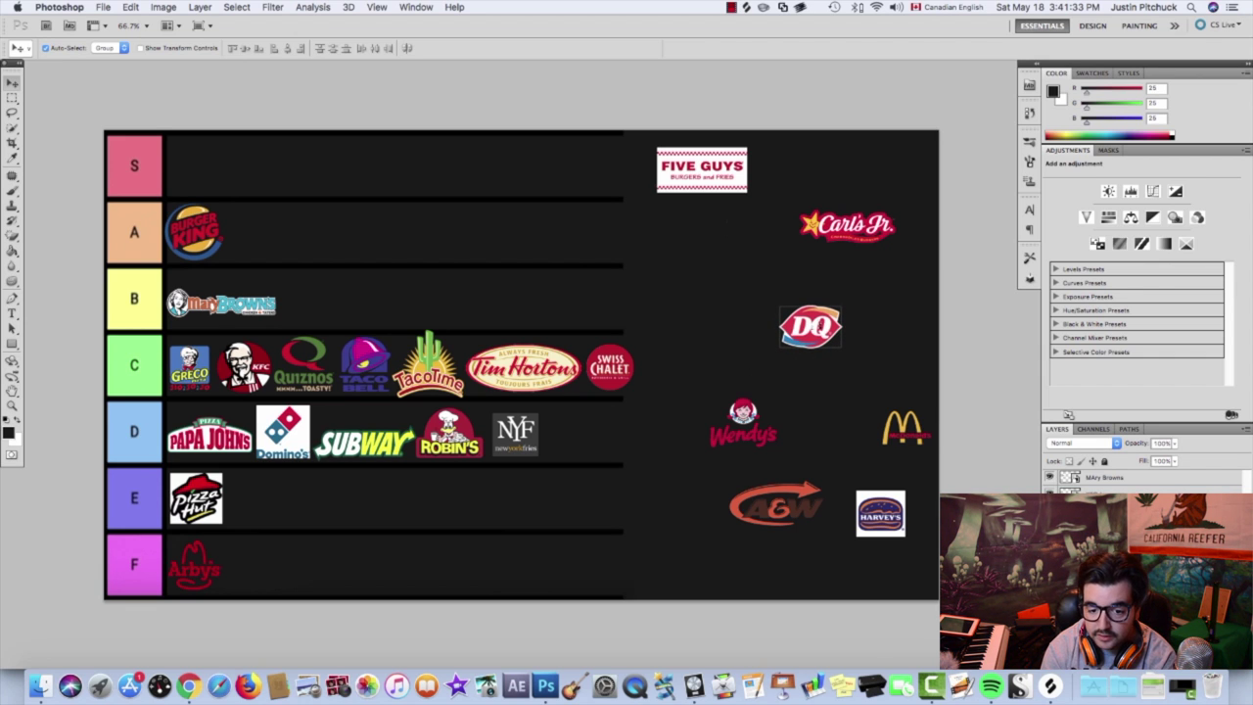
pyautogui.moveTo(819, 326); pyautogui.dragTo(319, 300)
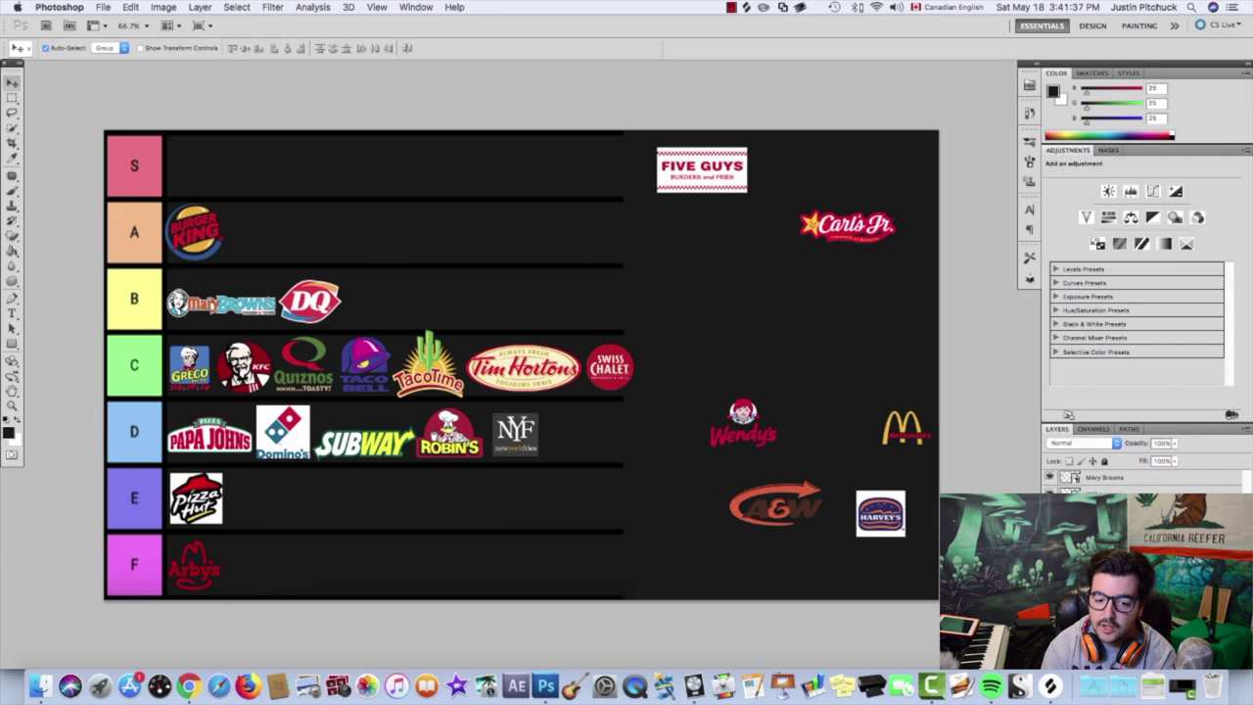
pyautogui.moveTo(744, 421); pyautogui.dragTo(779, 324)
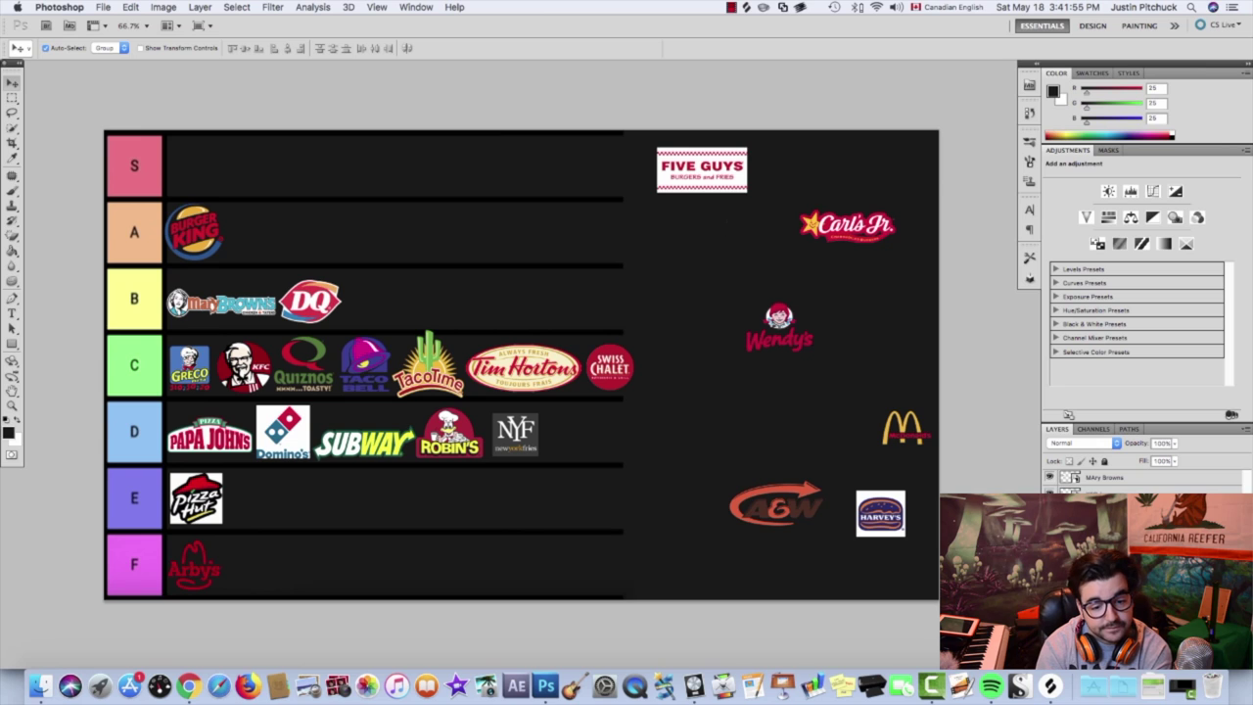
pyautogui.moveTo(779, 328); pyautogui.dragTo(376, 299)
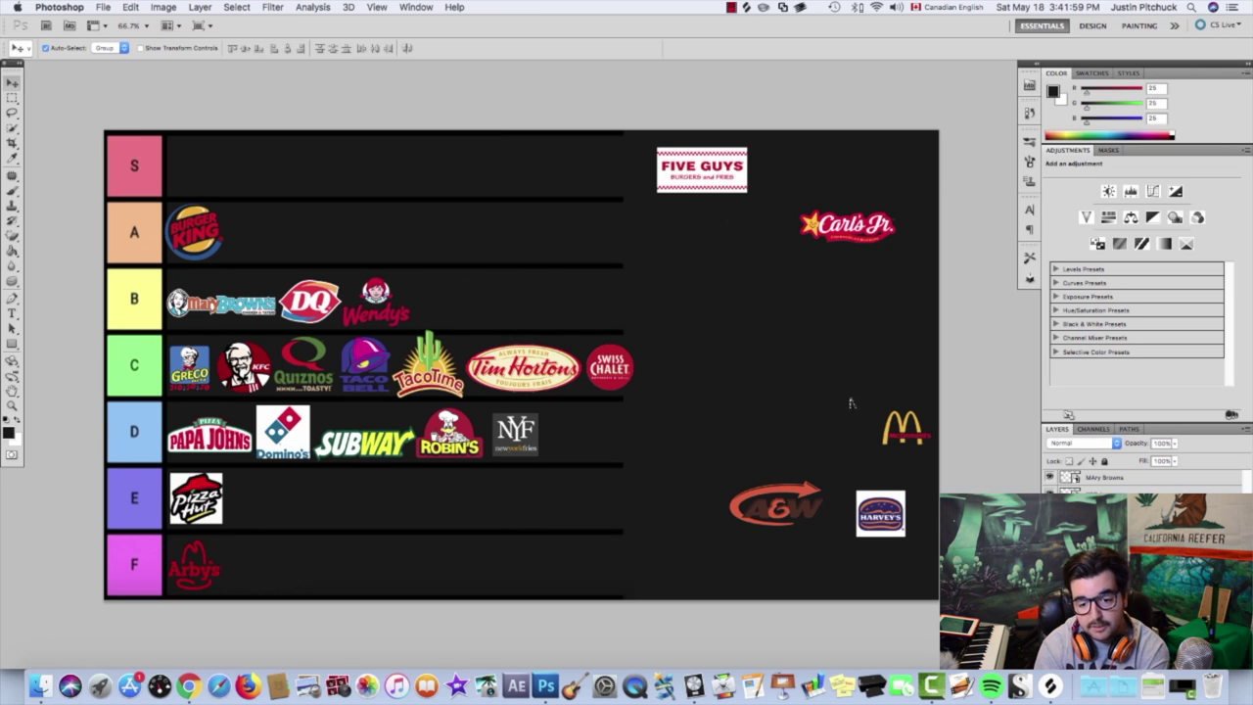
# Step: Move the McDonald's logo below Carl's Jr. in the unranked area and place the A&W logo after Swiss Chalet in the C row
pyautogui.moveTo(905, 430); pyautogui.dragTo(723, 344)
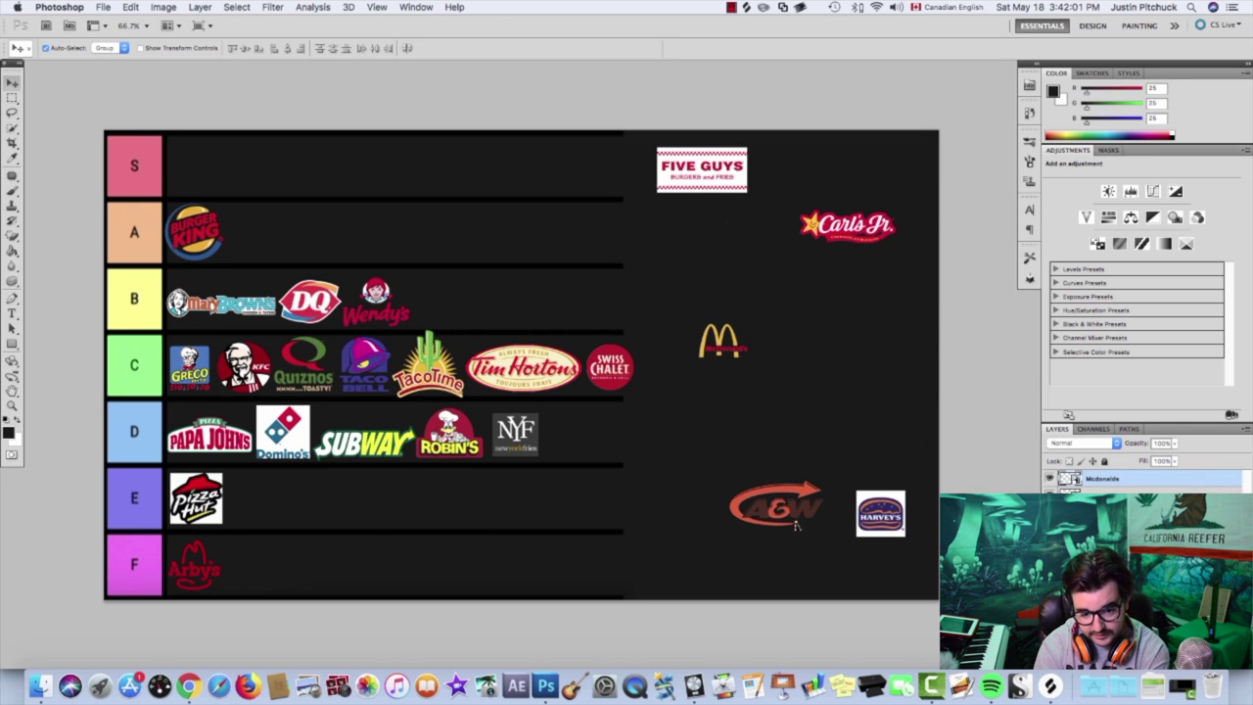
pyautogui.moveTo(784, 510); pyautogui.dragTo(846, 365)
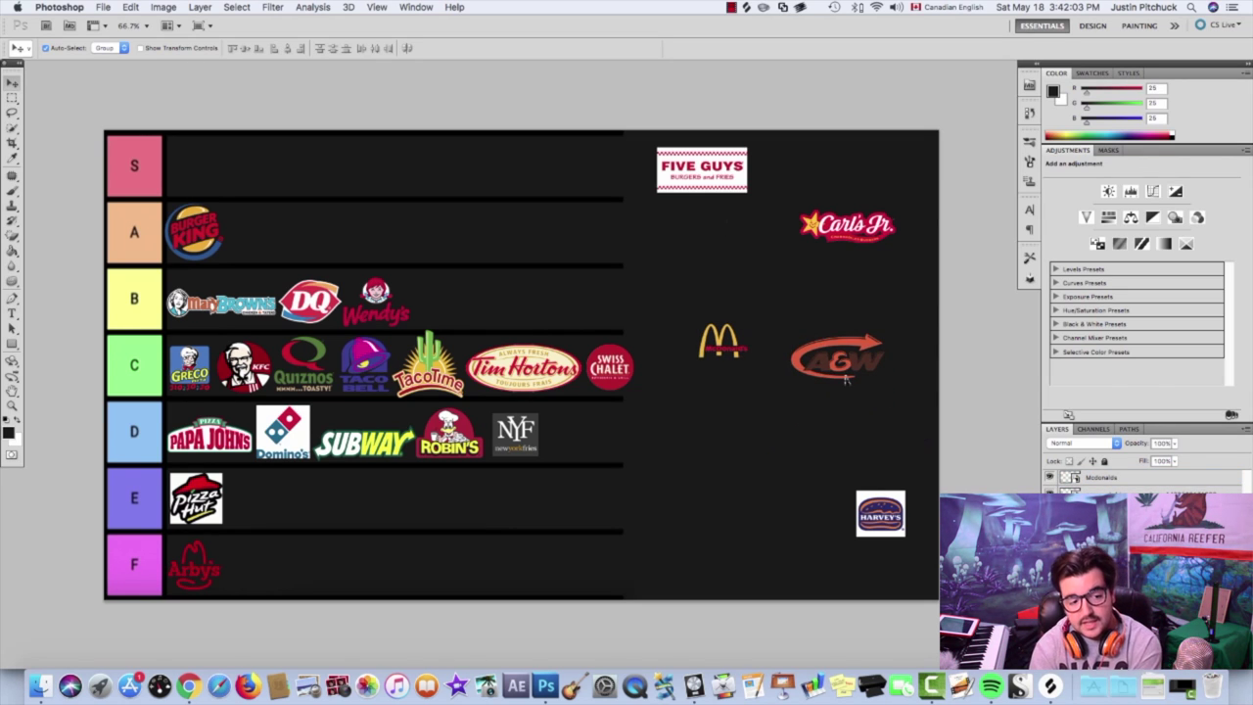
pyautogui.moveTo(727, 350); pyautogui.dragTo(751, 284)
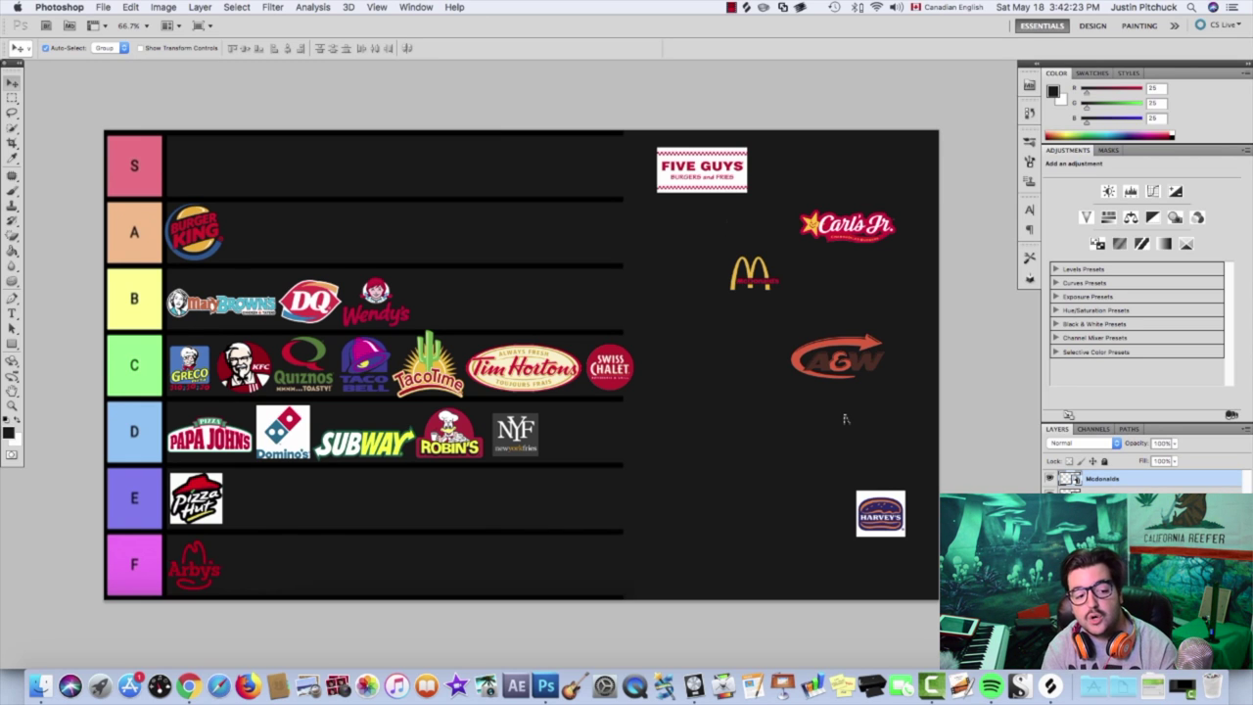
pyautogui.press('super+alt+z')
pyautogui.press('super+alt+z')
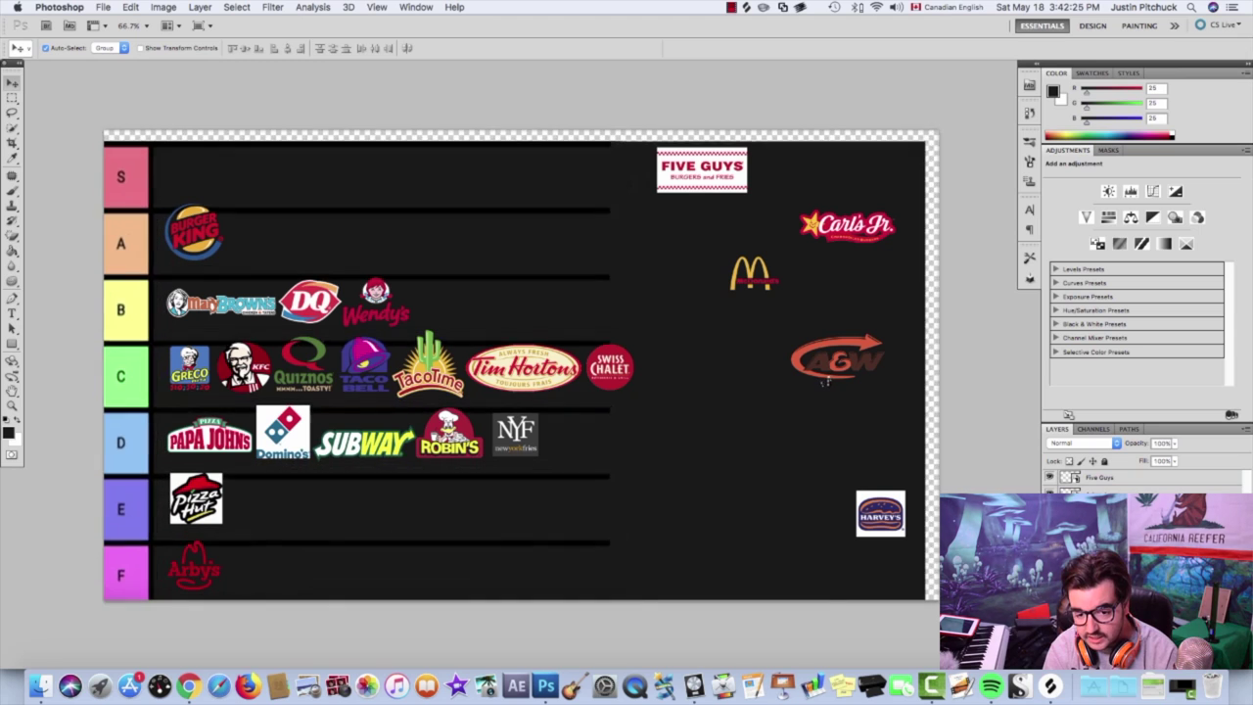
pyautogui.press('super+shift+z')
pyautogui.moveTo(827, 362); pyautogui.dragTo(676, 372)
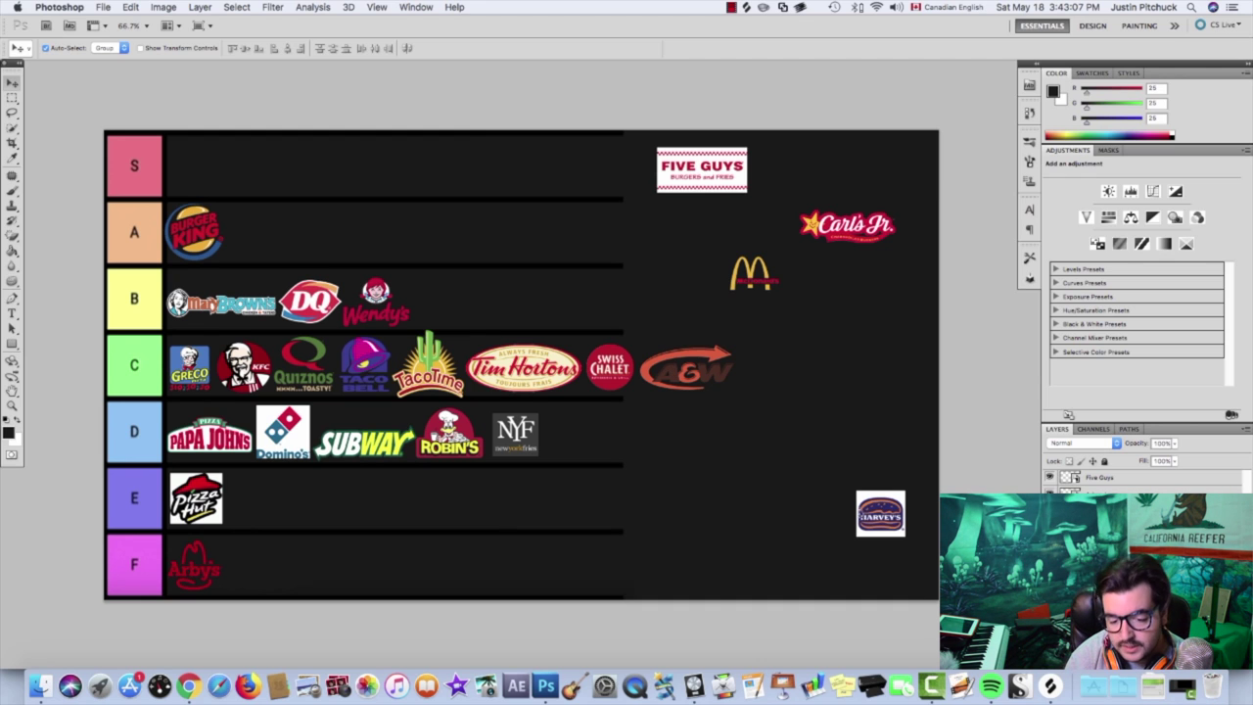
# Step: Place the Harvey's and Carl's Jr. logos after Burger King in the A row and the Five Guys logo in the S row
pyautogui.moveTo(881, 513); pyautogui.dragTo(824, 525)
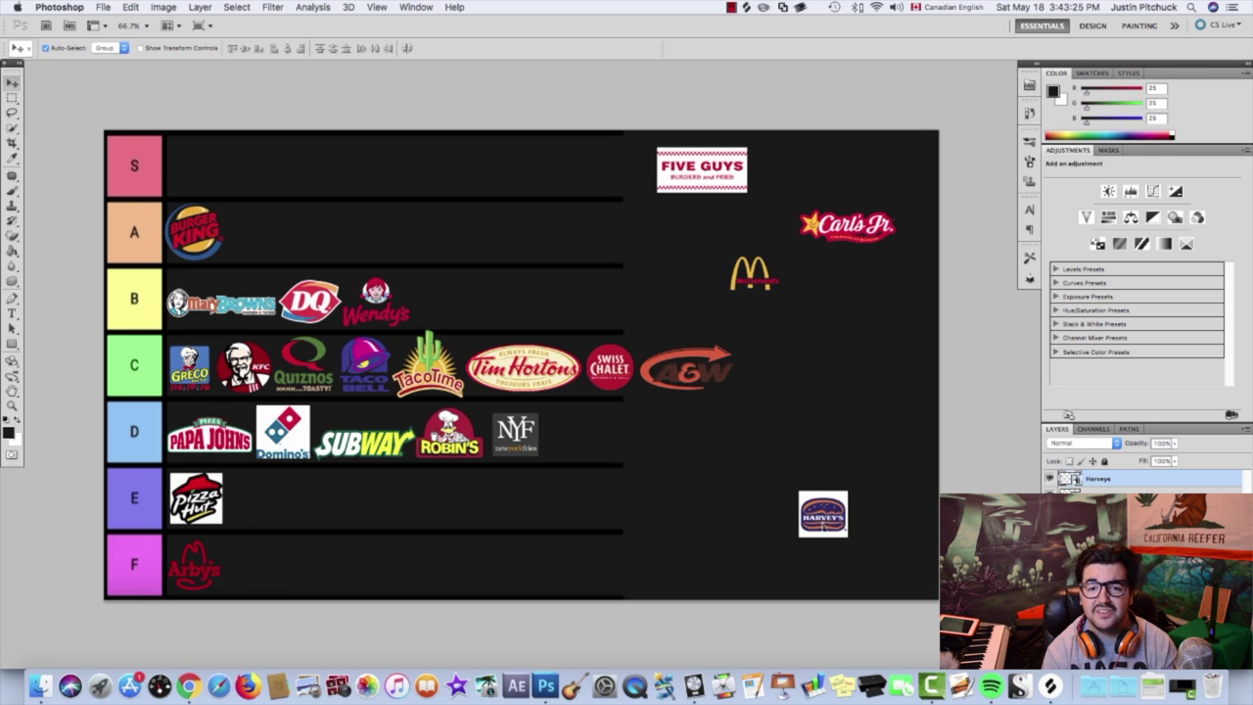
pyautogui.moveTo(822, 519); pyautogui.dragTo(258, 240)
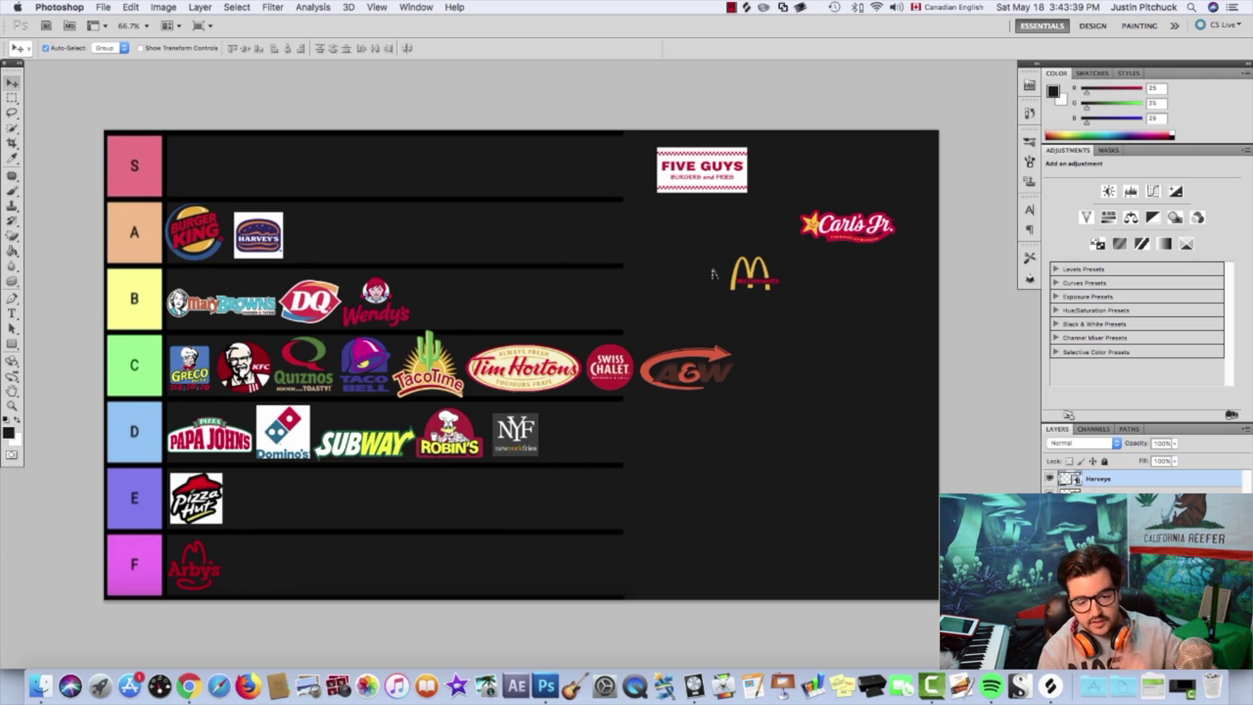
pyautogui.click(749, 282)
pyautogui.moveTo(748, 282); pyautogui.dragTo(816, 309)
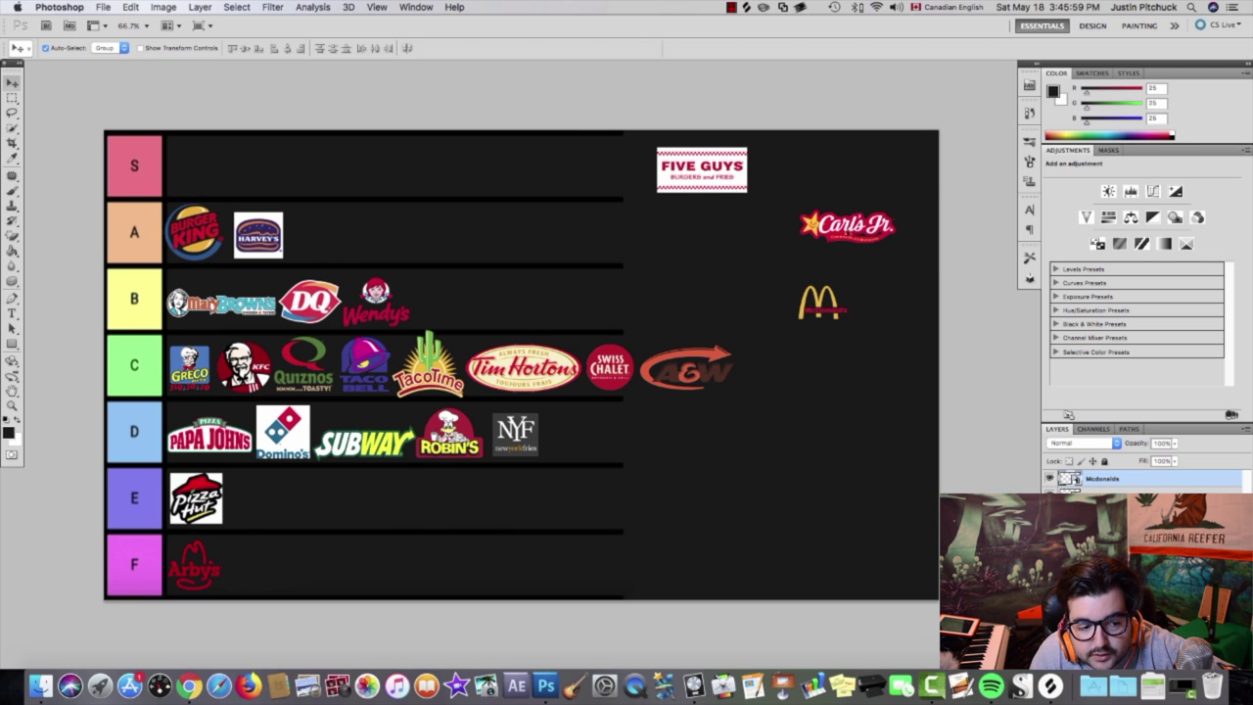
pyautogui.moveTo(847, 225); pyautogui.dragTo(807, 237)
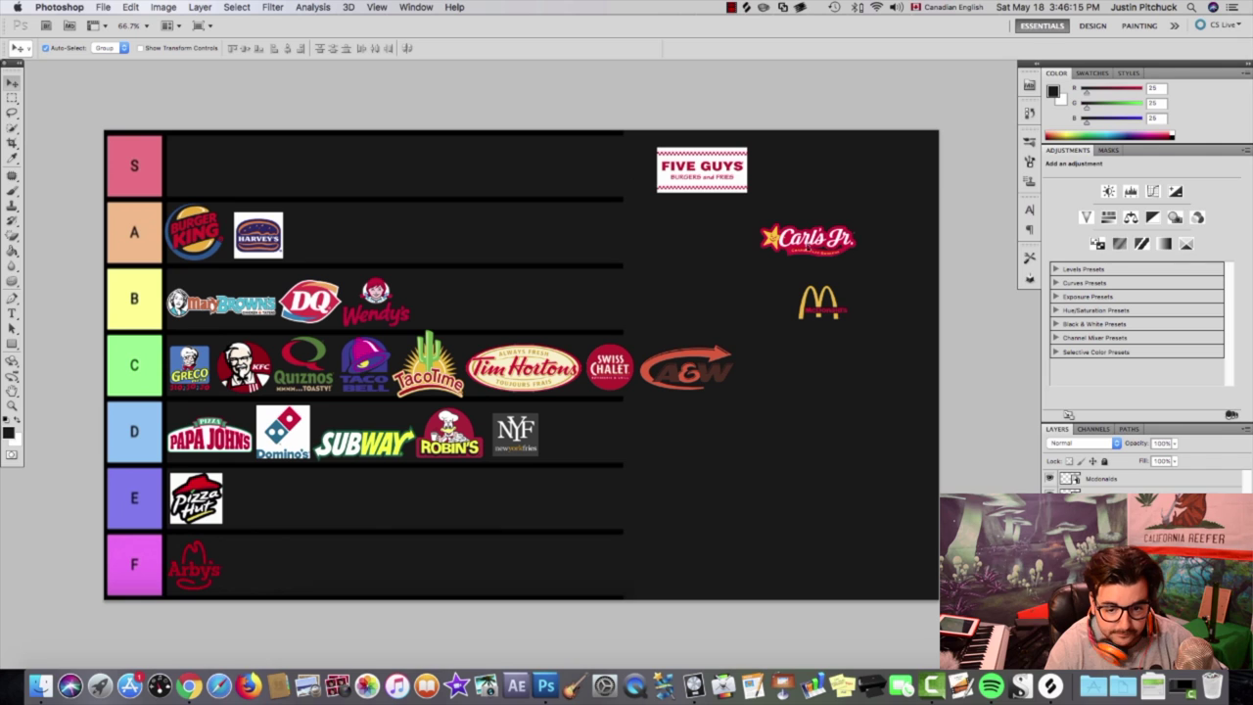
pyautogui.moveTo(807, 238); pyautogui.dragTo(336, 233)
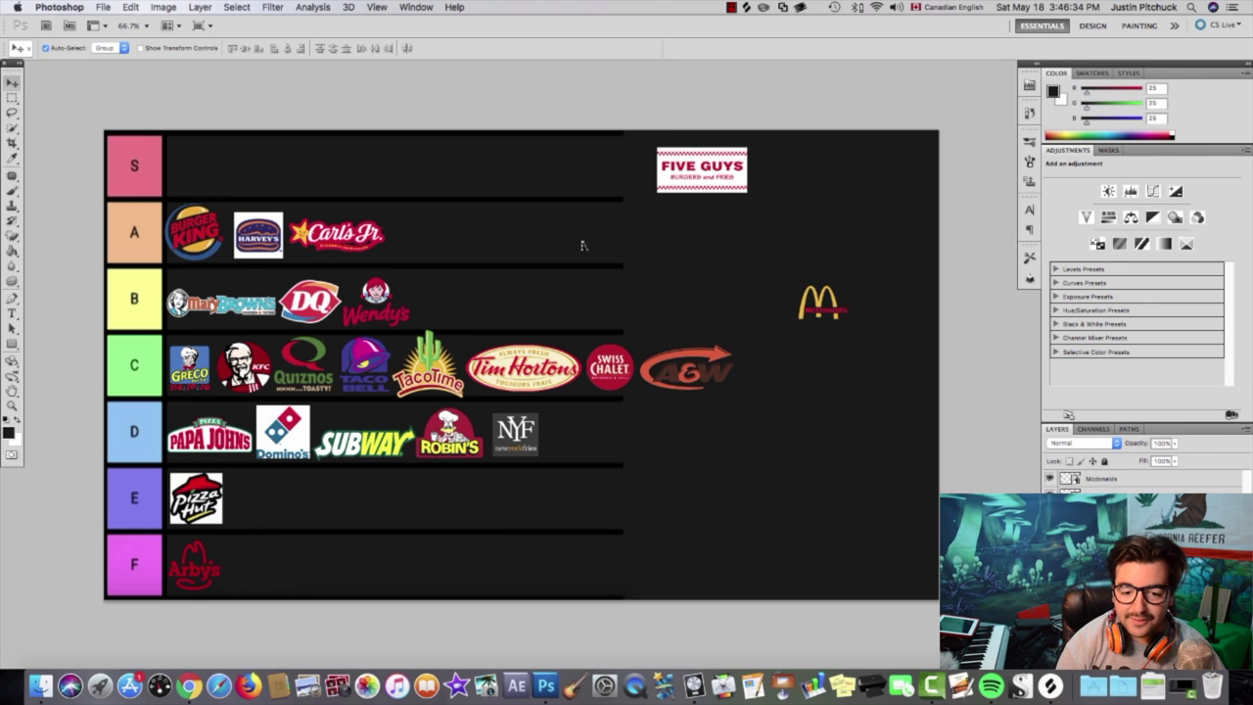
pyautogui.moveTo(673, 187); pyautogui.dragTo(185, 185)
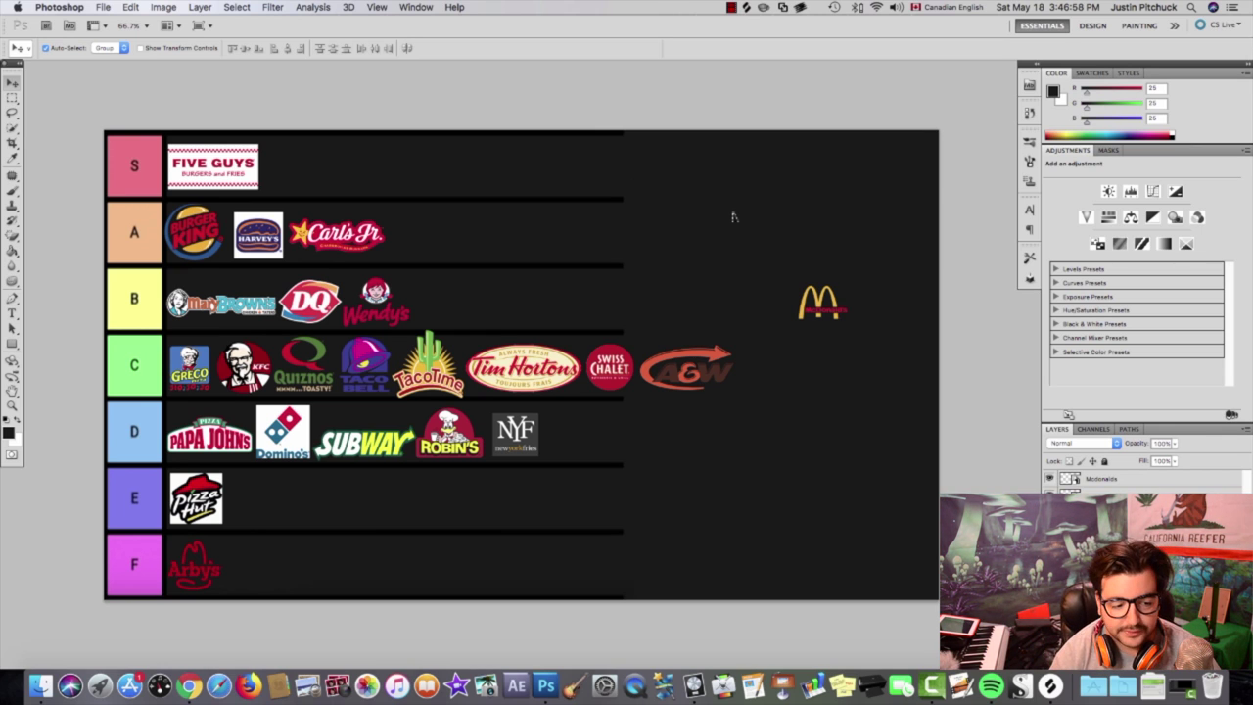
# Step: Place the McDonald's logo beside Arby's in the F row and save the document
pyautogui.click(822, 314)
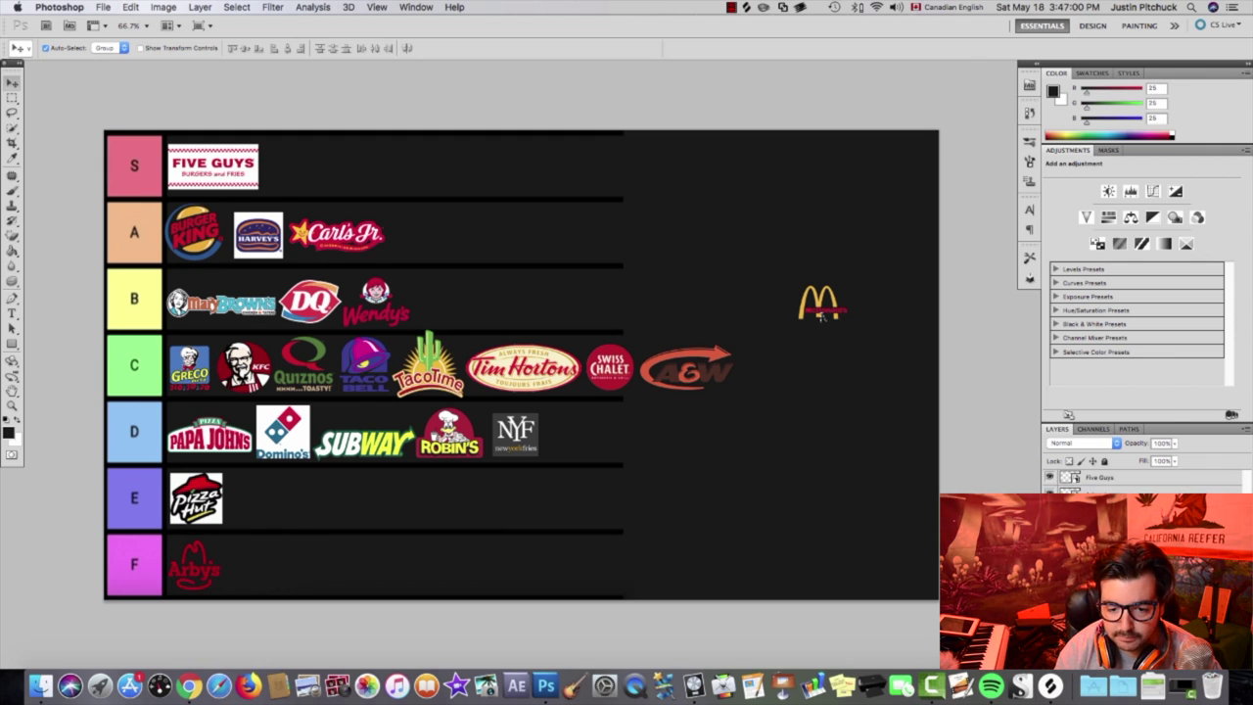
pyautogui.moveTo(823, 314); pyautogui.dragTo(833, 395)
pyautogui.press('super+z')
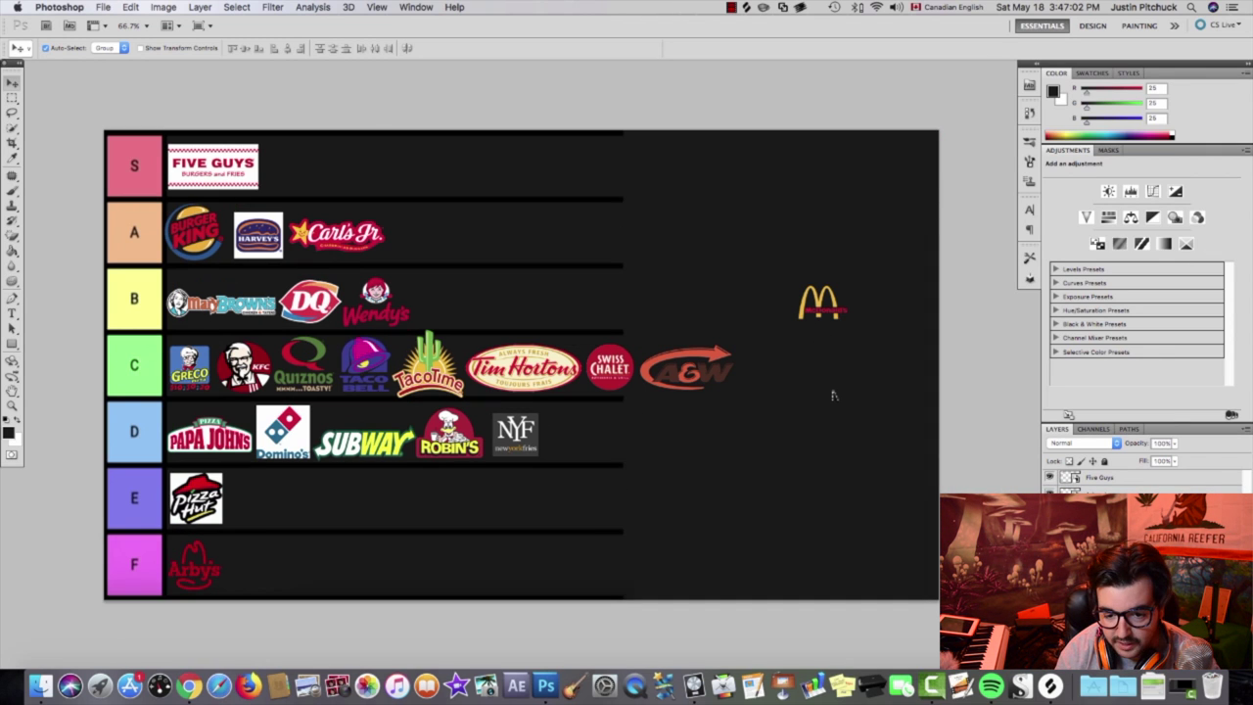
pyautogui.moveTo(823, 308); pyautogui.dragTo(262, 572)
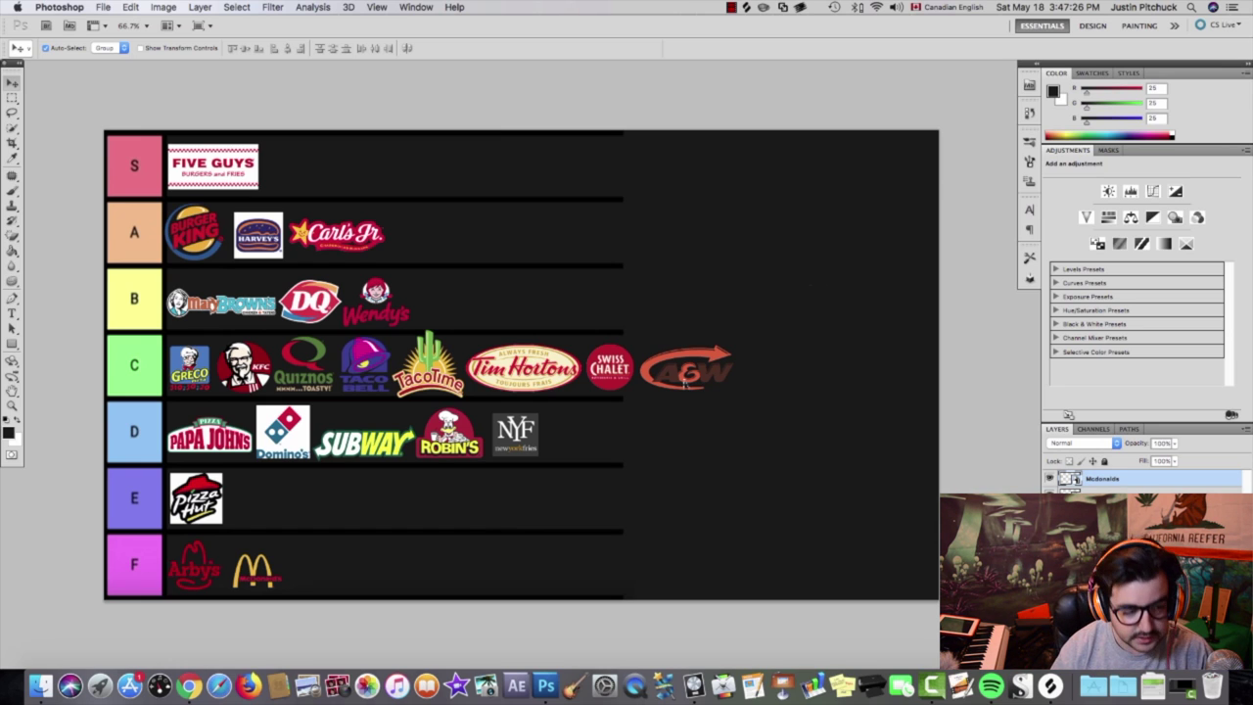
pyautogui.press('super+s')
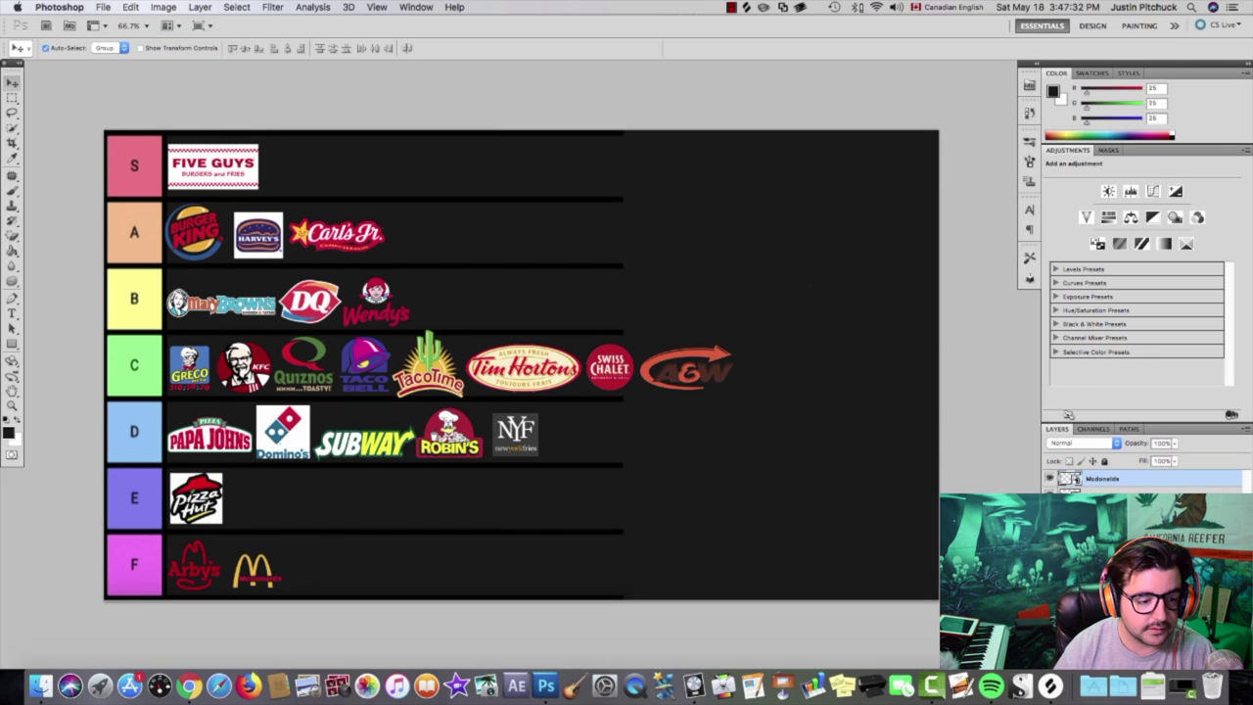
# Step: Export the tier list for web with the JPEG High preset as Fast-Food-Power-Rank.jpg in the Podcast folder inside DynamiteGizmo Films
pyautogui.click(103, 7)
pyautogui.click(157, 233)
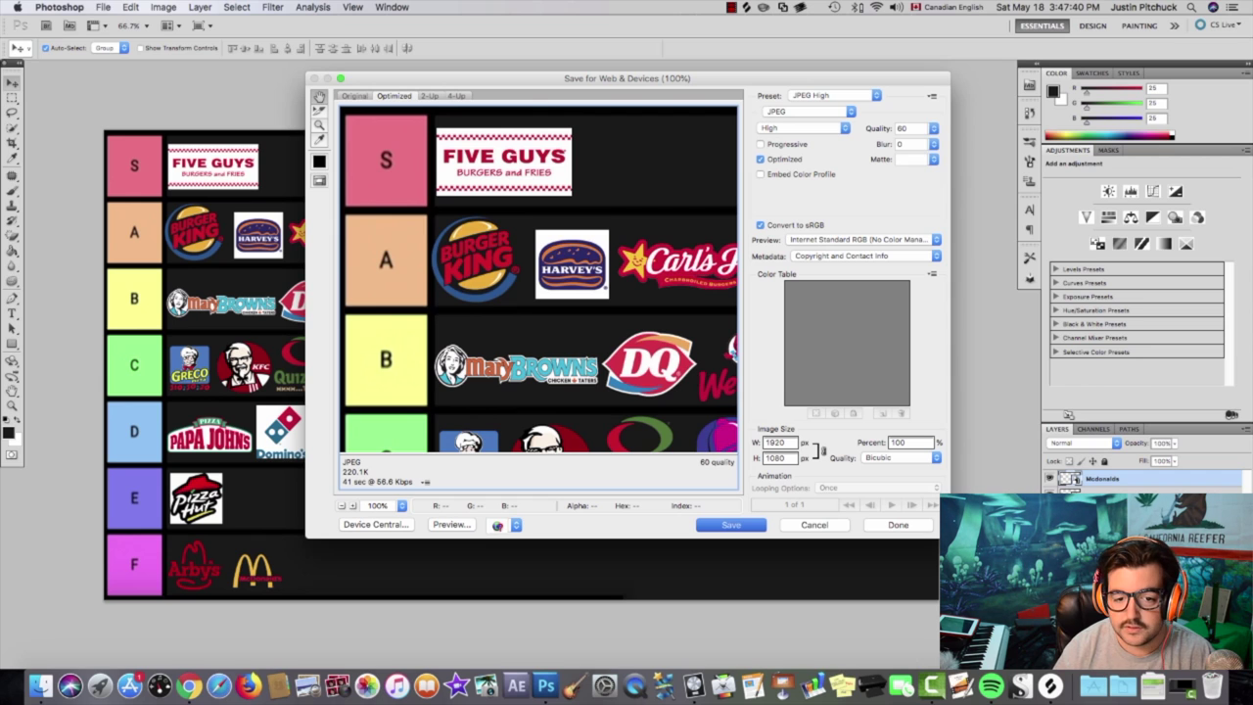
pyautogui.press('Return')
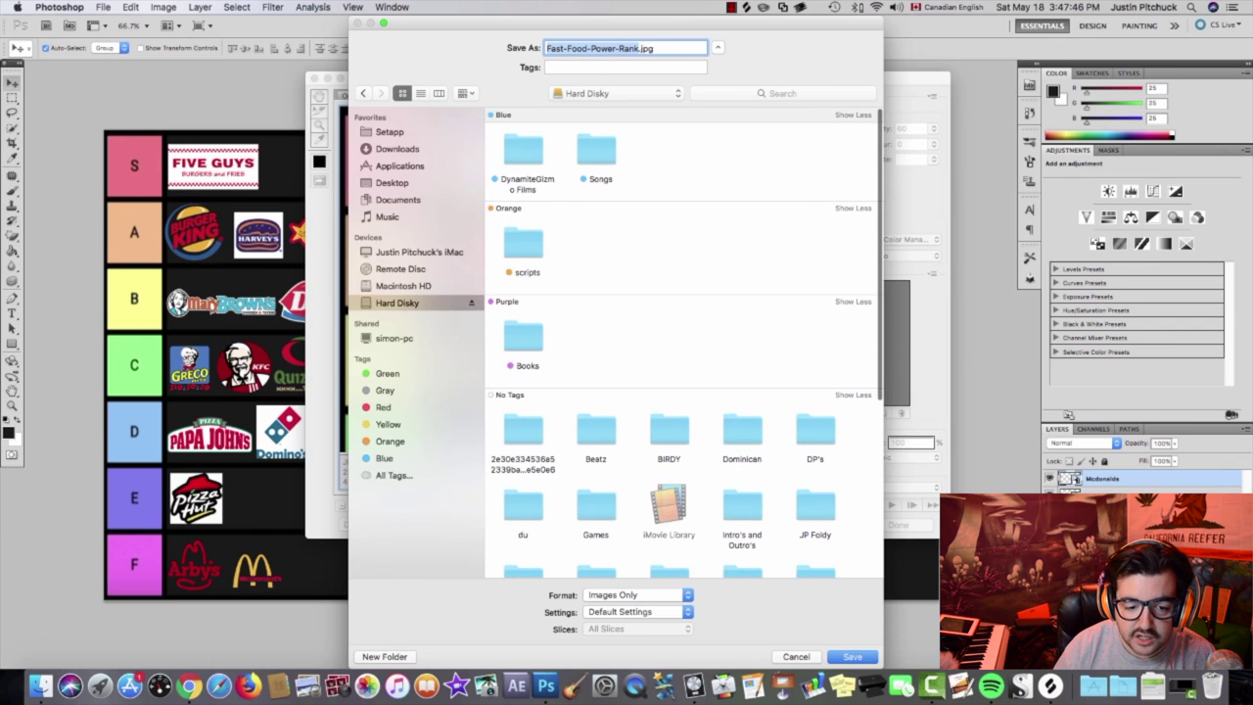
pyautogui.click(524, 152)
pyautogui.doubleClick(523, 152)
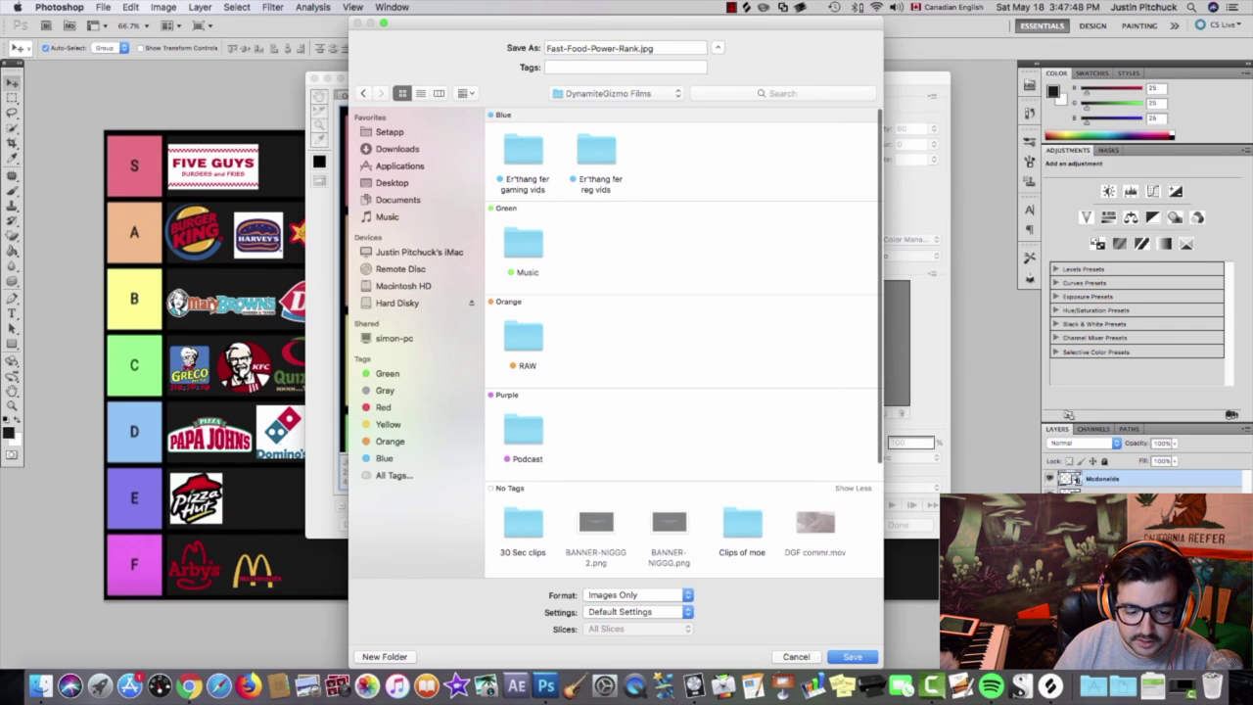
pyautogui.click(524, 431)
pyautogui.doubleClick(524, 431)
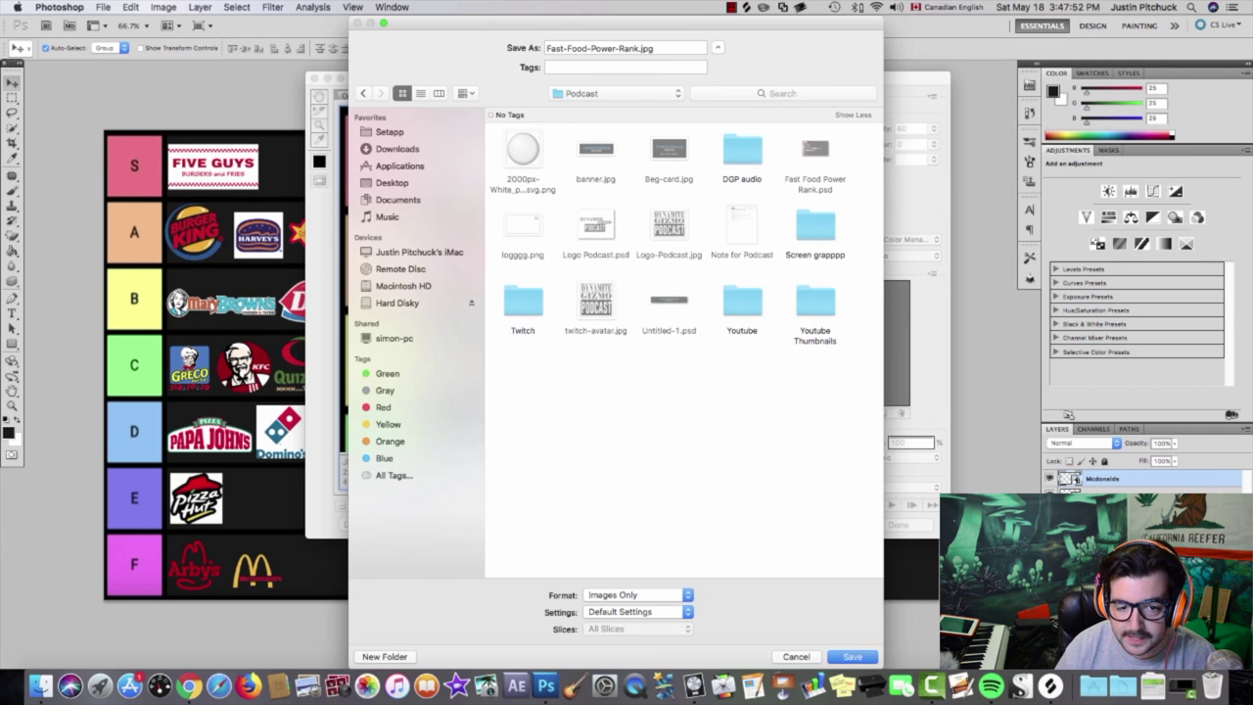
pyautogui.click(853, 657)
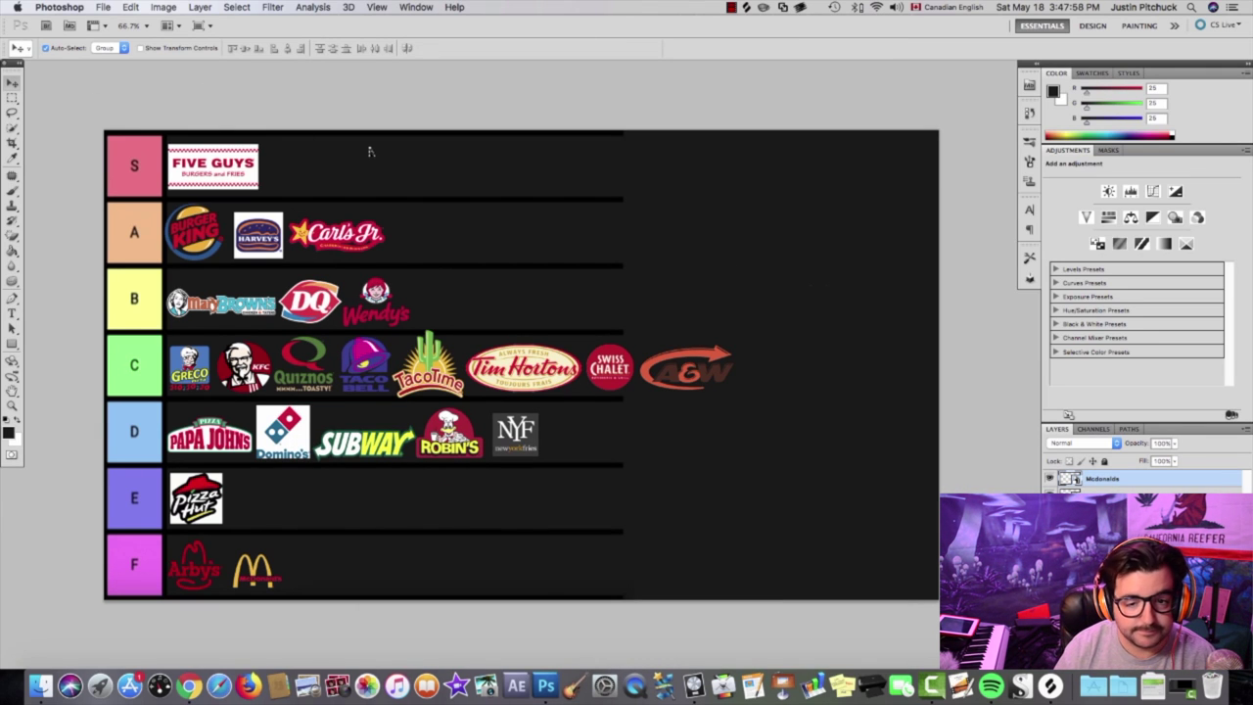
pyautogui.click(731, 7)
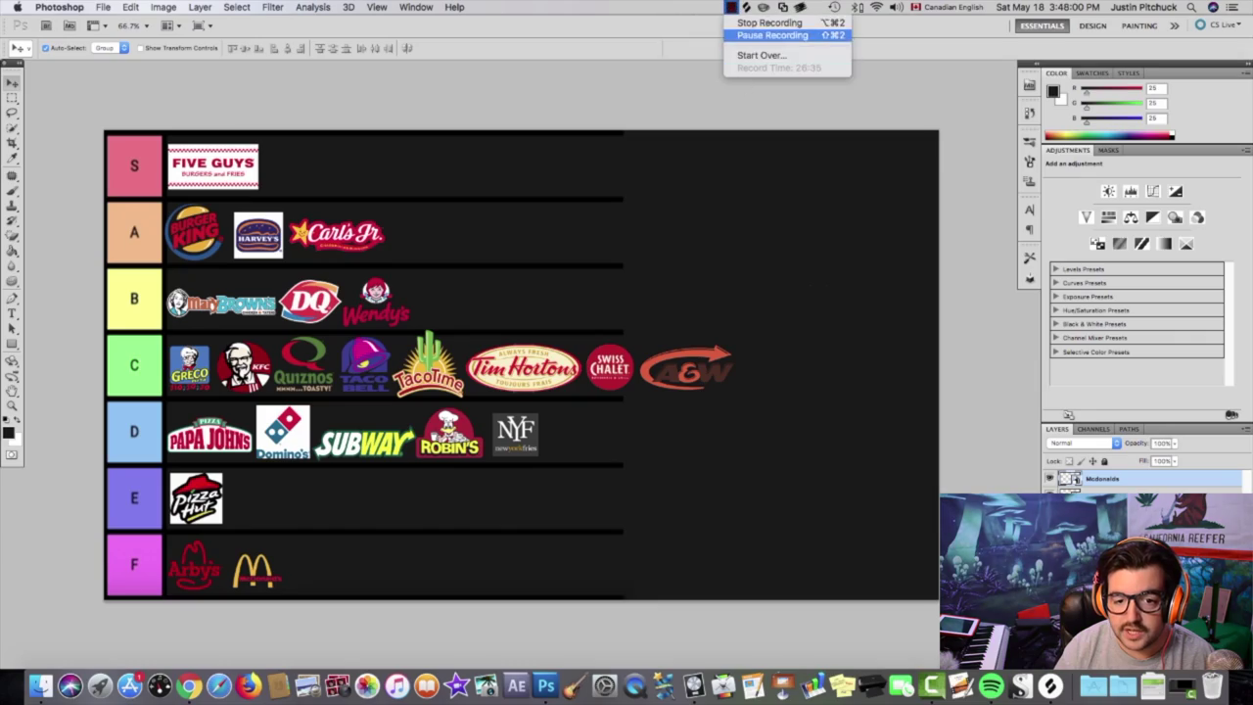
pyautogui.click(773, 36)
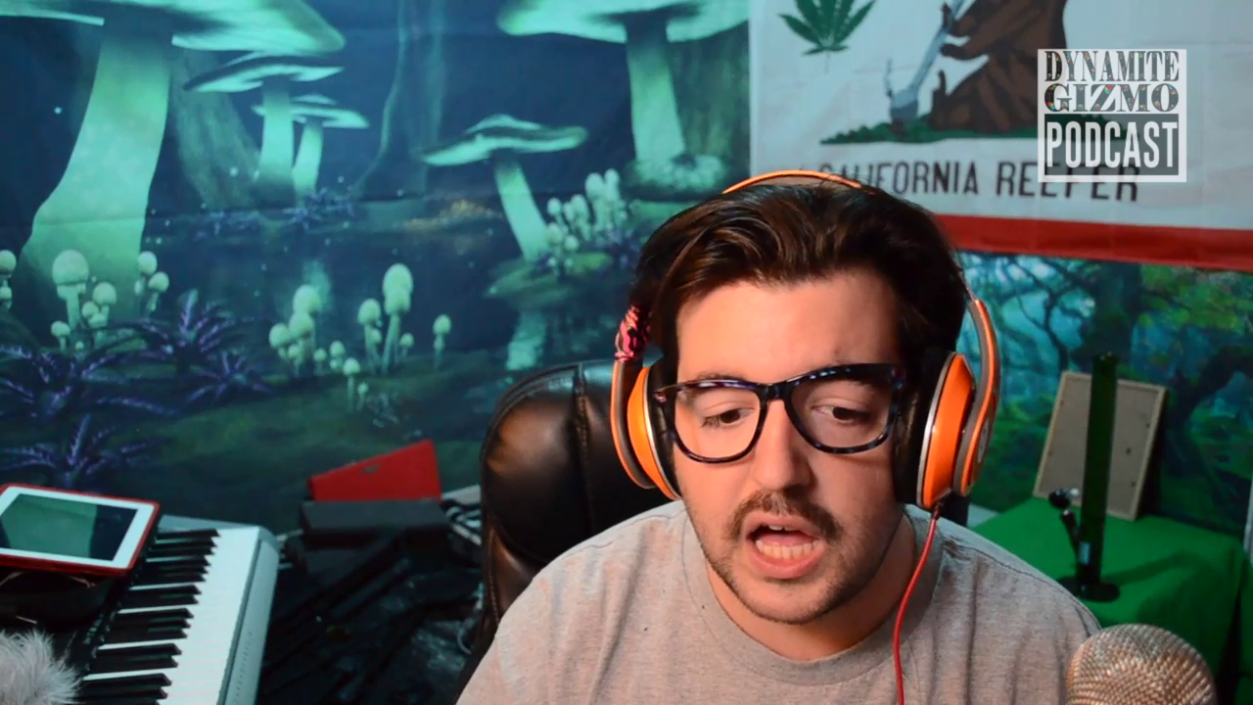